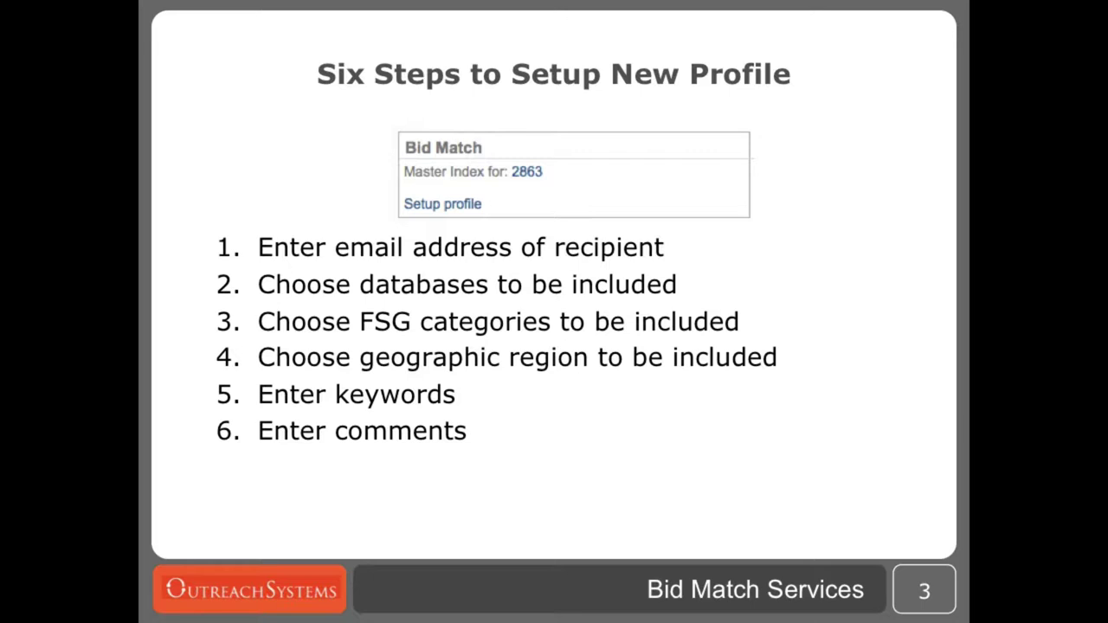
- Switch from the Six Steps slide to the Safari browser with Cmd+Tab
{"action": "key", "text": "super+Tab"}
{"action": "key", "text": "super+Tab"}
{"action": "key", "text": "super+Tab"}
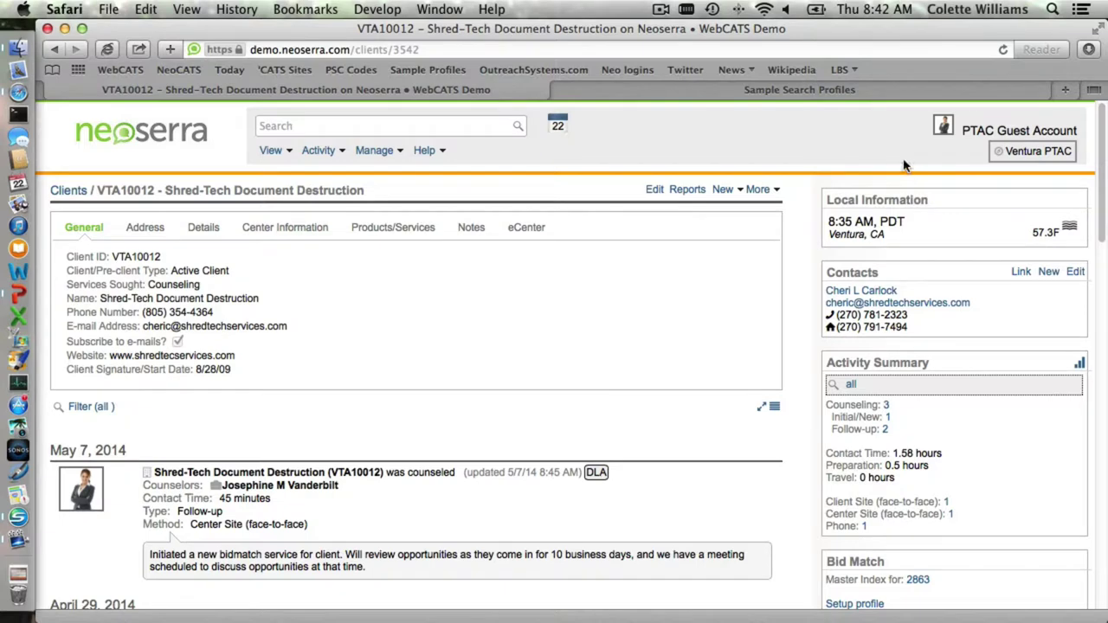
- Scroll down the Shred-Tech client page to reveal the Bid Match panel
{"action": "scroll", "coordinate": [948, 419], "scroll_direction": "down", "scroll_amount": 1}
{"action": "scroll", "coordinate": [948, 419], "scroll_direction": "down", "scroll_amount": 5}
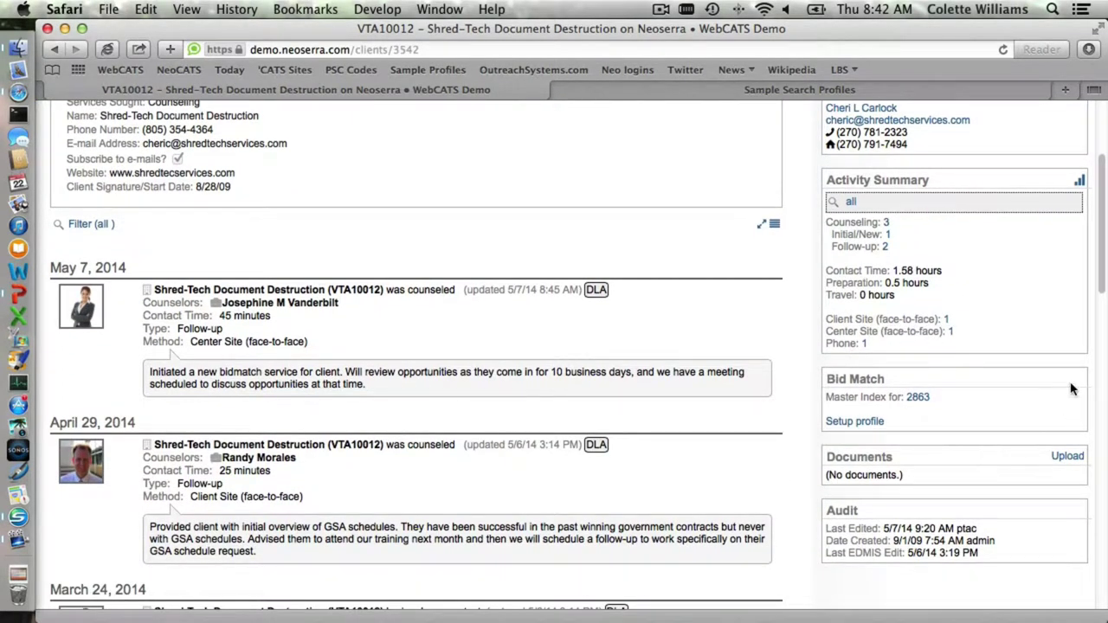
- Start a new Bid Match profile and highlight the Step 1 heading and default recipient address
{"action": "left_click", "coordinate": [856, 422]}
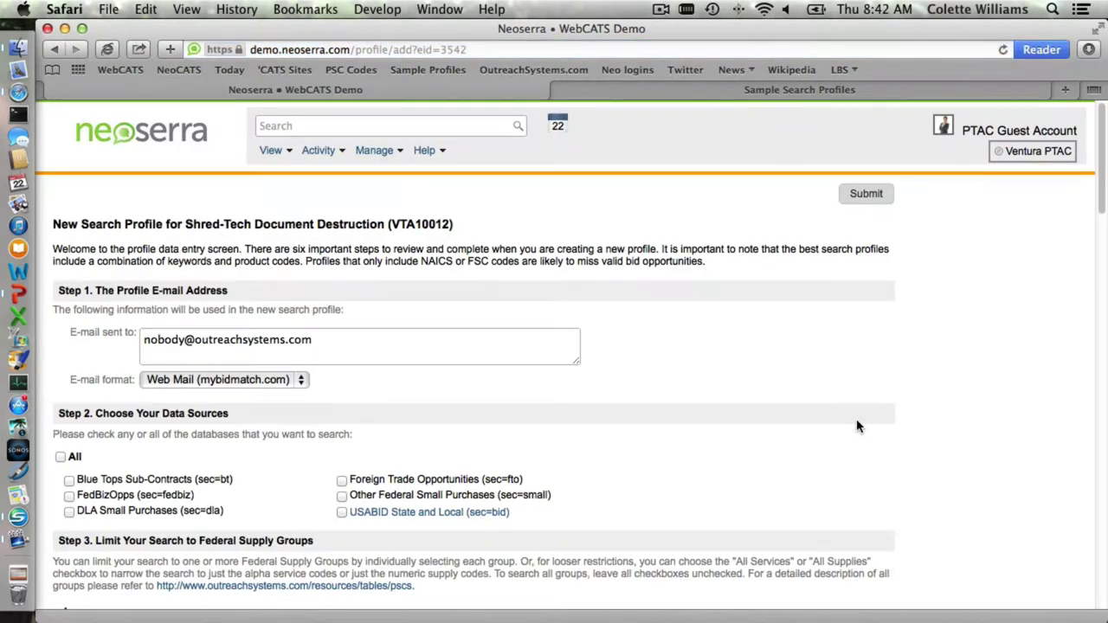
{"action": "left_click_drag", "start_coordinate": [238, 294], "coordinate": [57, 293]}
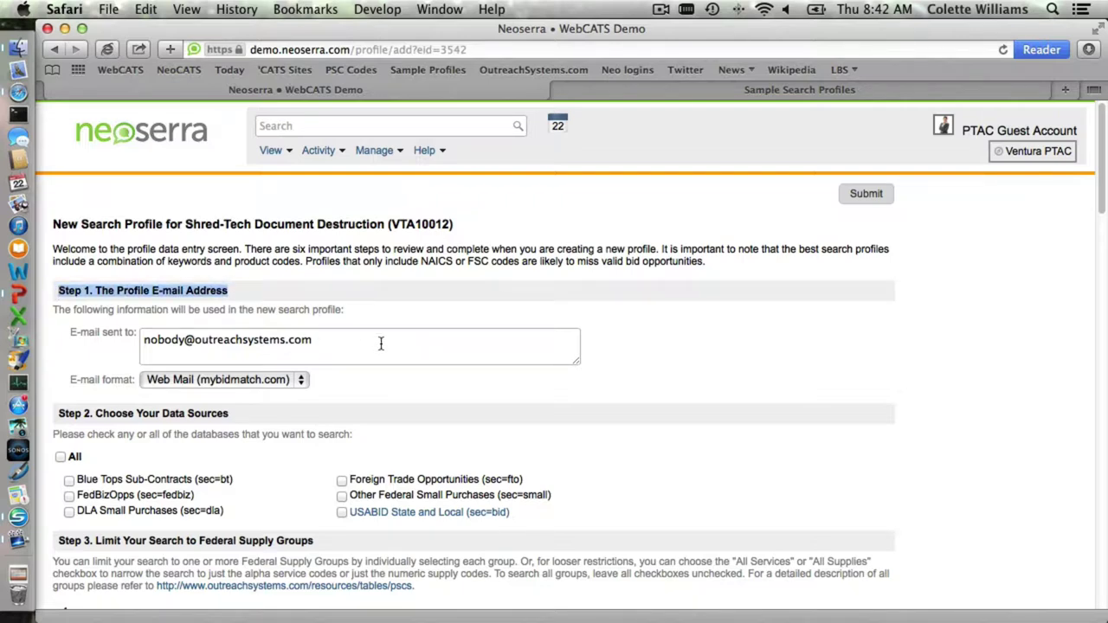
{"action": "left_click_drag", "start_coordinate": [315, 344], "coordinate": [152, 342]}
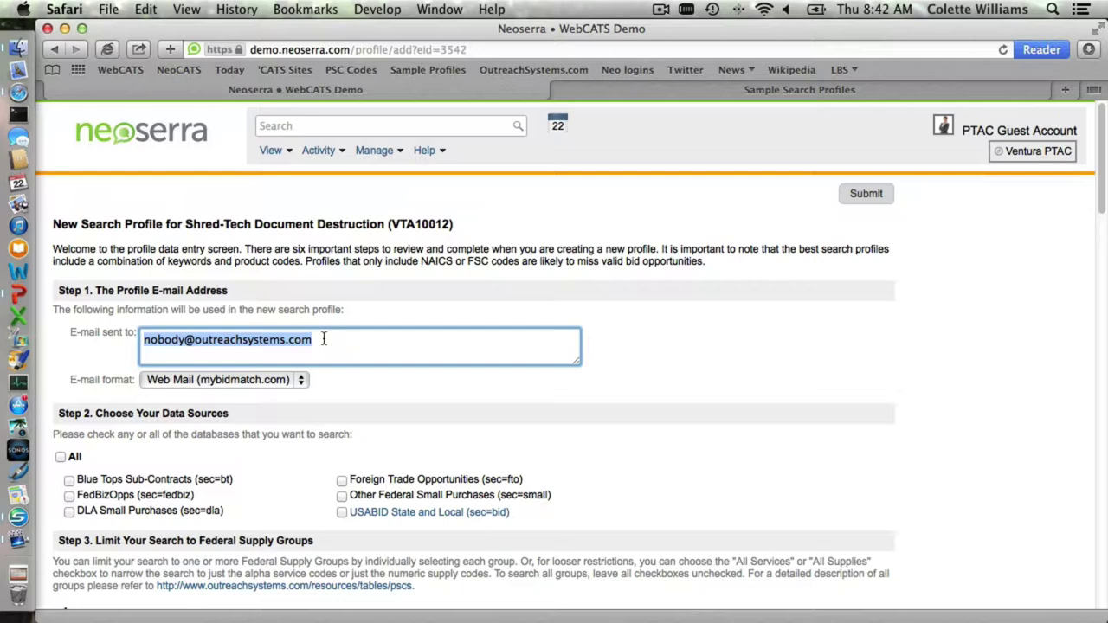
- Append a comma and the second recipient's e-mail address after the existing one
{"action": "left_click", "coordinate": [323, 340]}
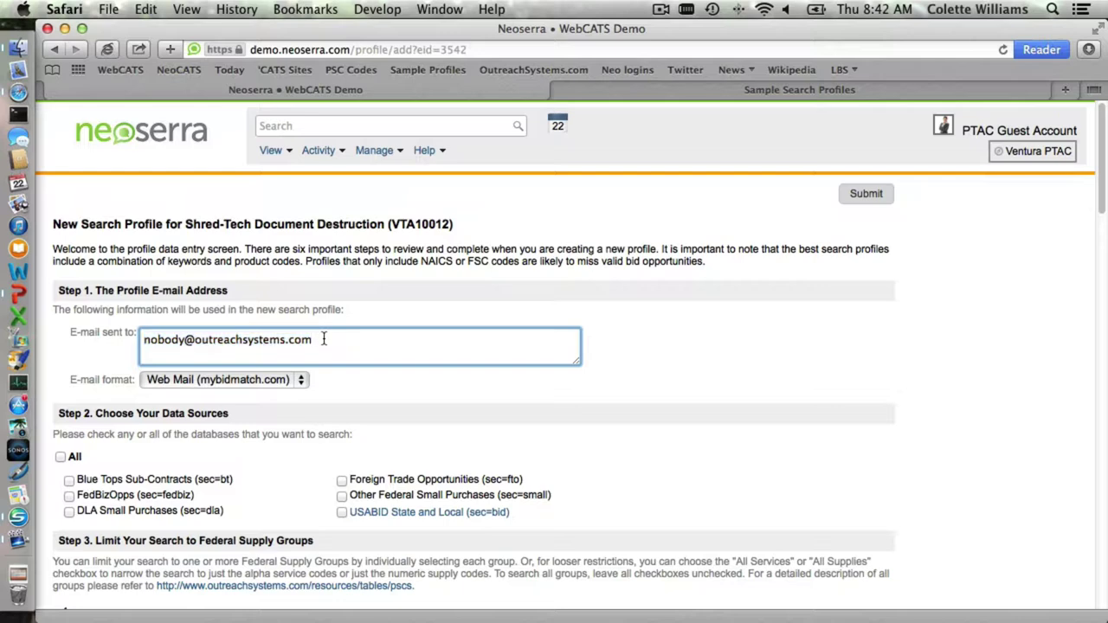
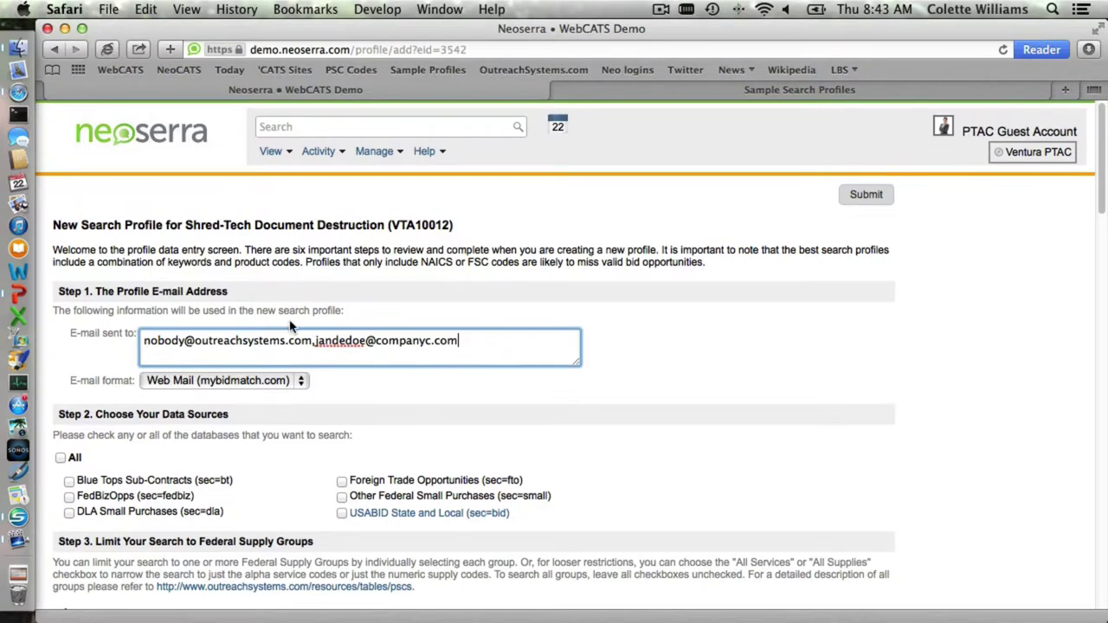
- Keep the E-mail format set to Web Mail (mybidmatch.com)
{"action": "left_click", "coordinate": [239, 386]}
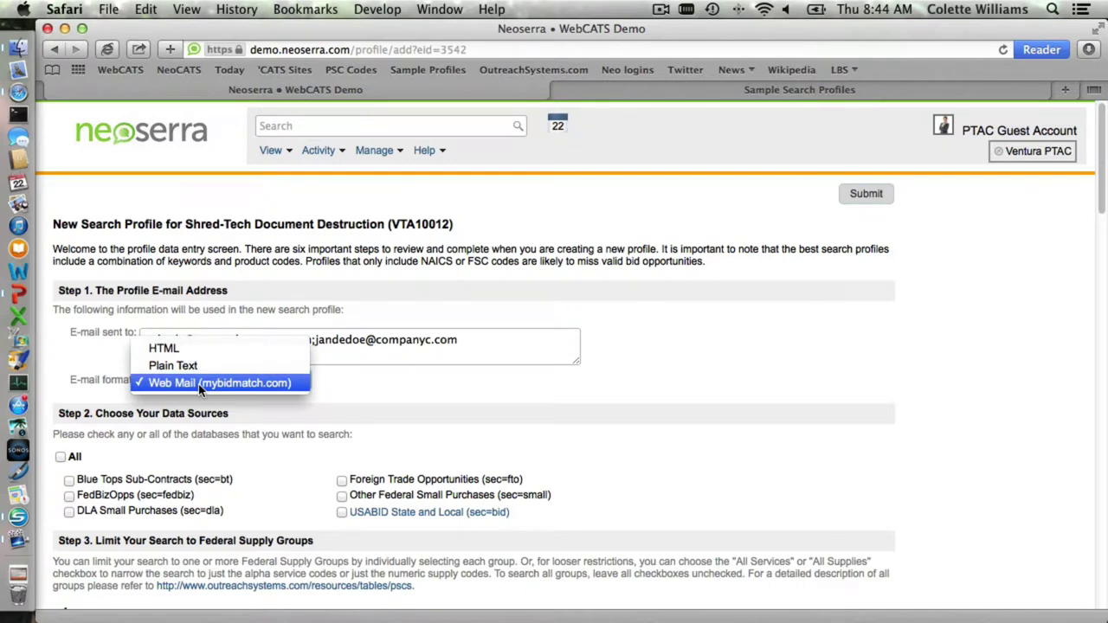
{"action": "left_click", "coordinate": [200, 385]}
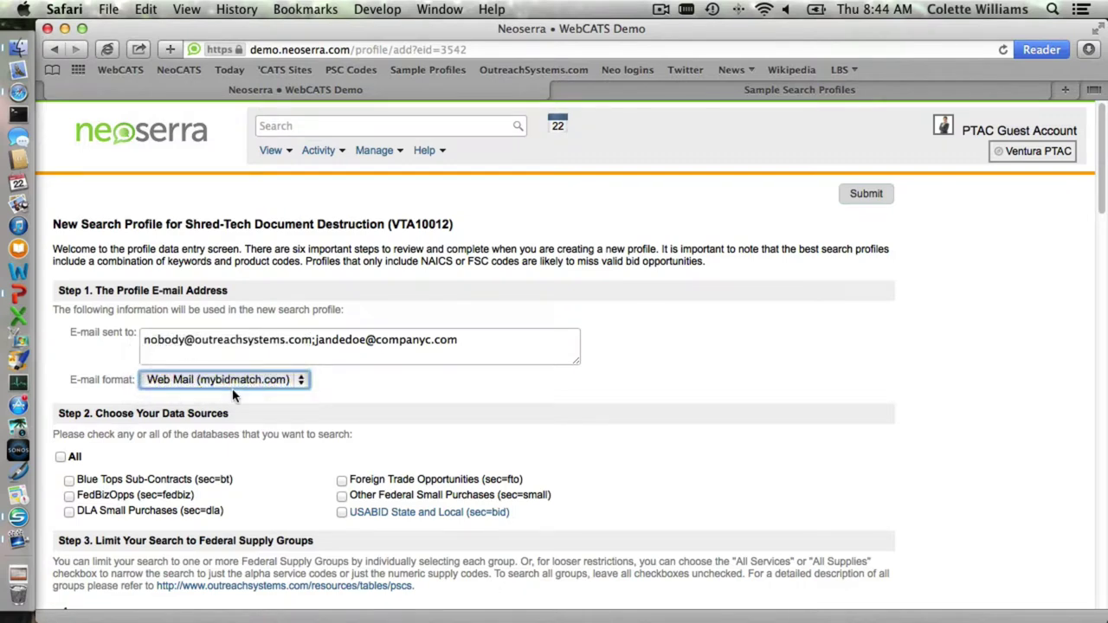
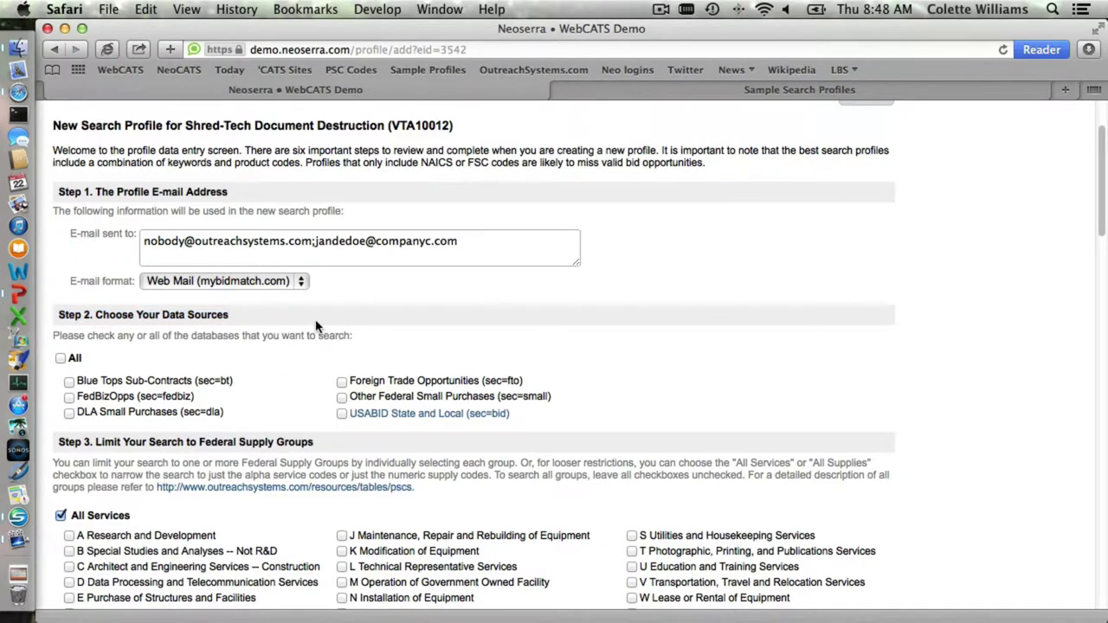
- In Step 2, tick FedBizOpps and USABID State and Local, leaving Foreign Trade Opportunities unticked
{"action": "left_click", "coordinate": [342, 382]}
{"action": "left_click", "coordinate": [342, 383]}
{"action": "left_click", "coordinate": [342, 414]}
{"action": "left_click", "coordinate": [342, 414]}
{"action": "left_click", "coordinate": [69, 398]}
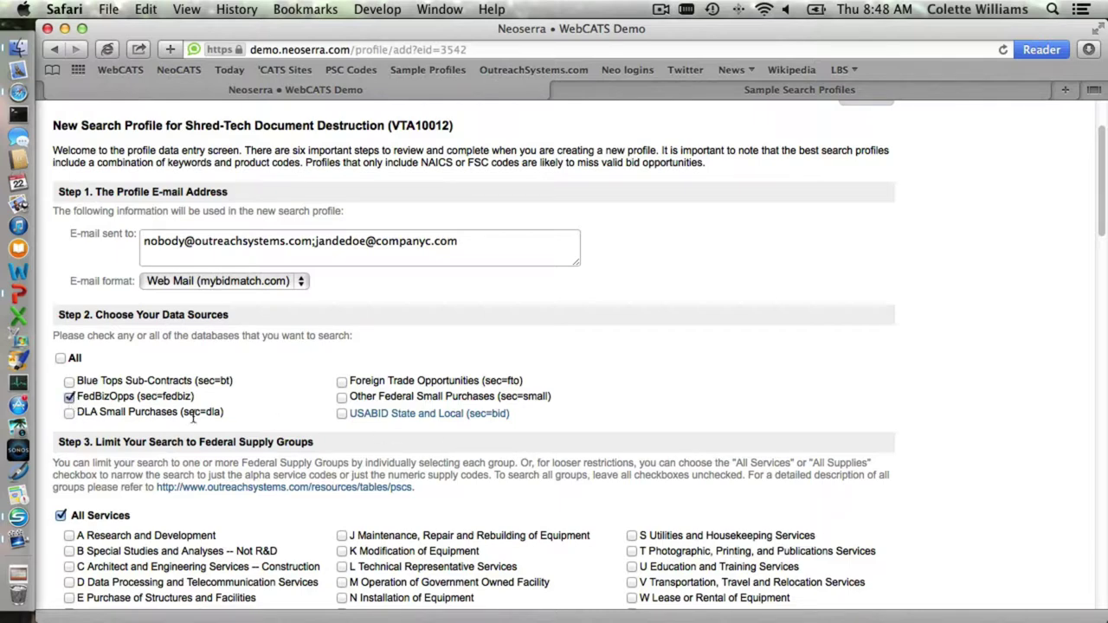
{"action": "left_click", "coordinate": [342, 414]}
- Try service groups S, Y and Z, clear them again, then tick 79 Cleaning Equipment and Supplies
{"action": "scroll", "coordinate": [322, 431], "scroll_direction": "down", "scroll_amount": 5}
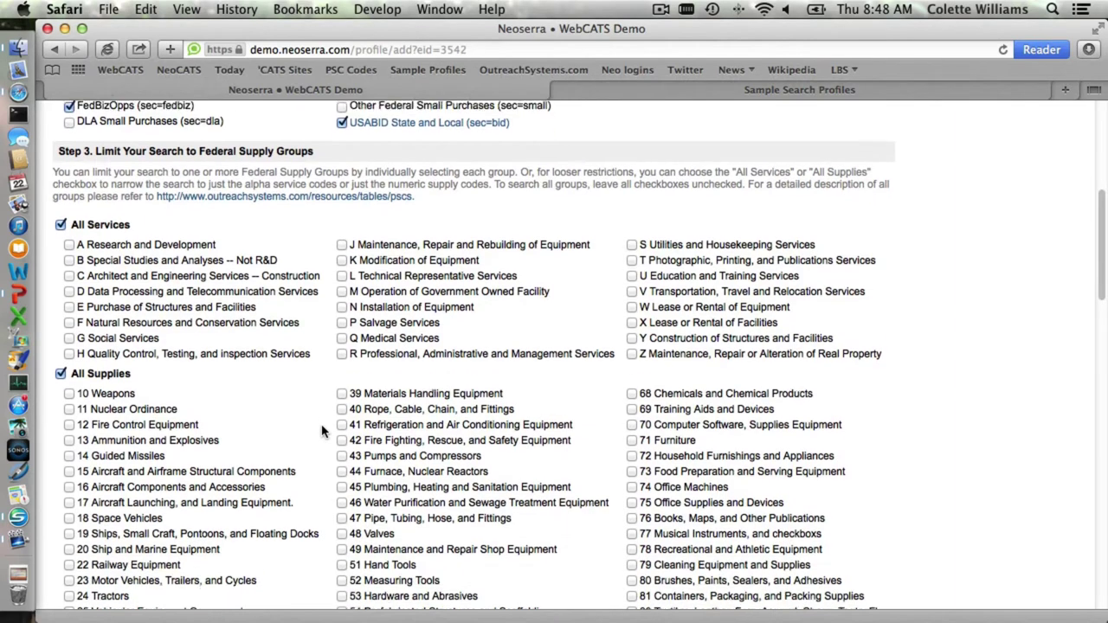
{"action": "scroll", "coordinate": [322, 431], "scroll_direction": "down", "scroll_amount": 1}
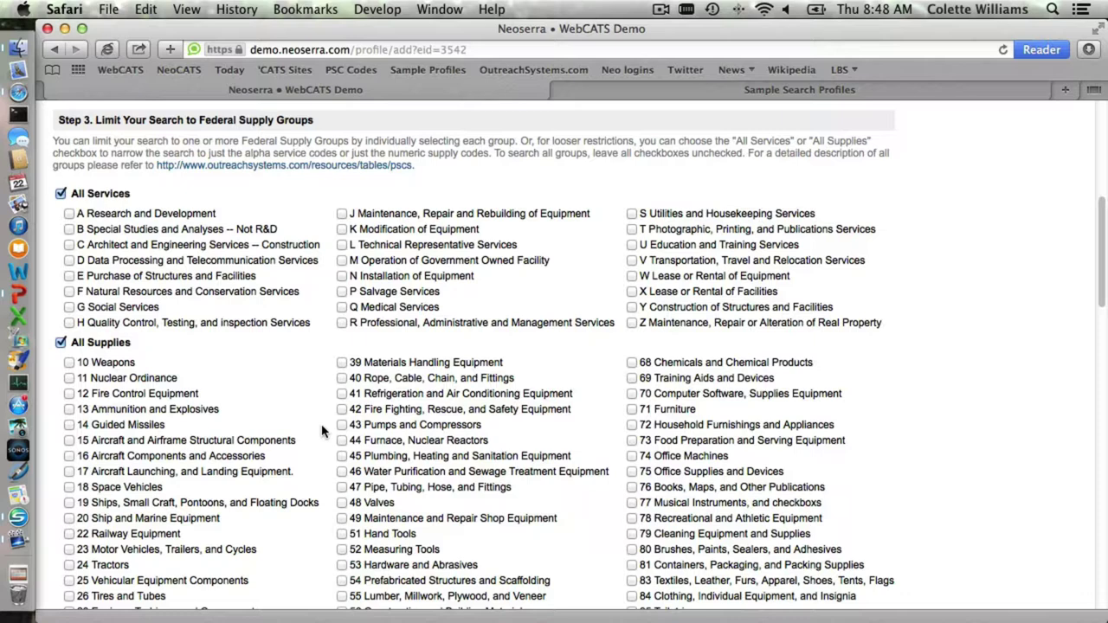
{"action": "left_click", "coordinate": [633, 214]}
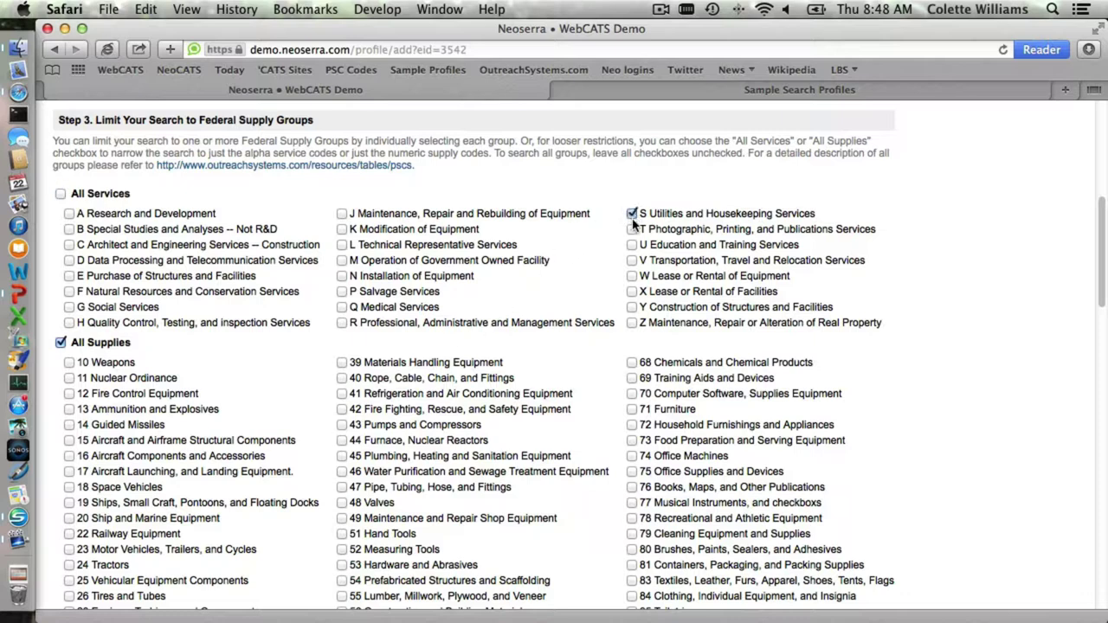
{"action": "left_click", "coordinate": [633, 307]}
{"action": "left_click", "coordinate": [633, 323]}
{"action": "left_click", "coordinate": [633, 214]}
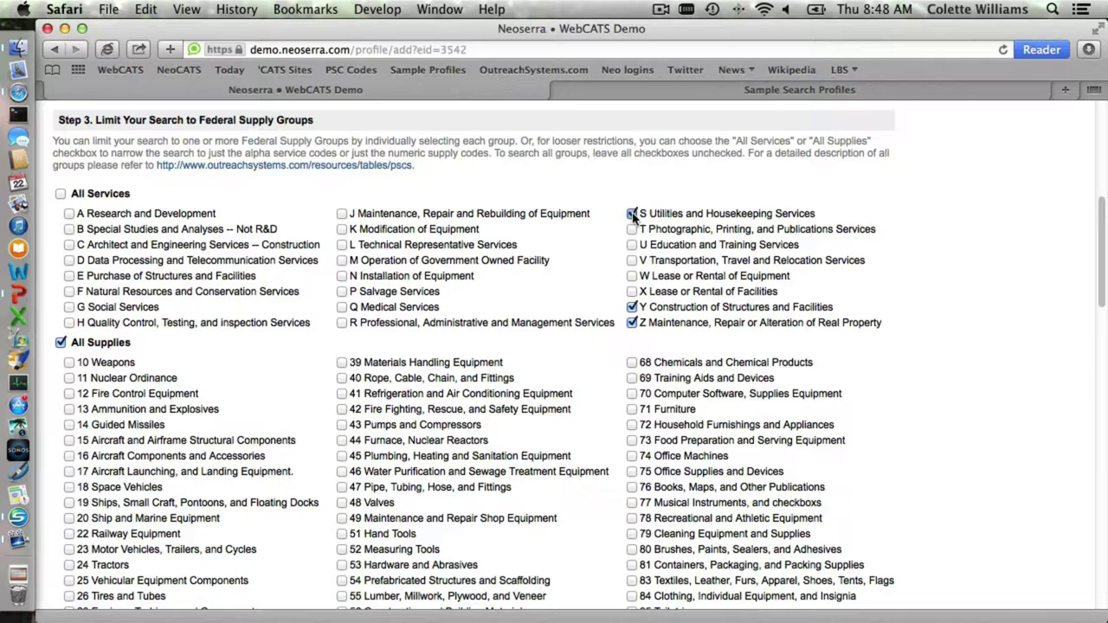
{"action": "left_click", "coordinate": [633, 307]}
{"action": "left_click", "coordinate": [633, 323]}
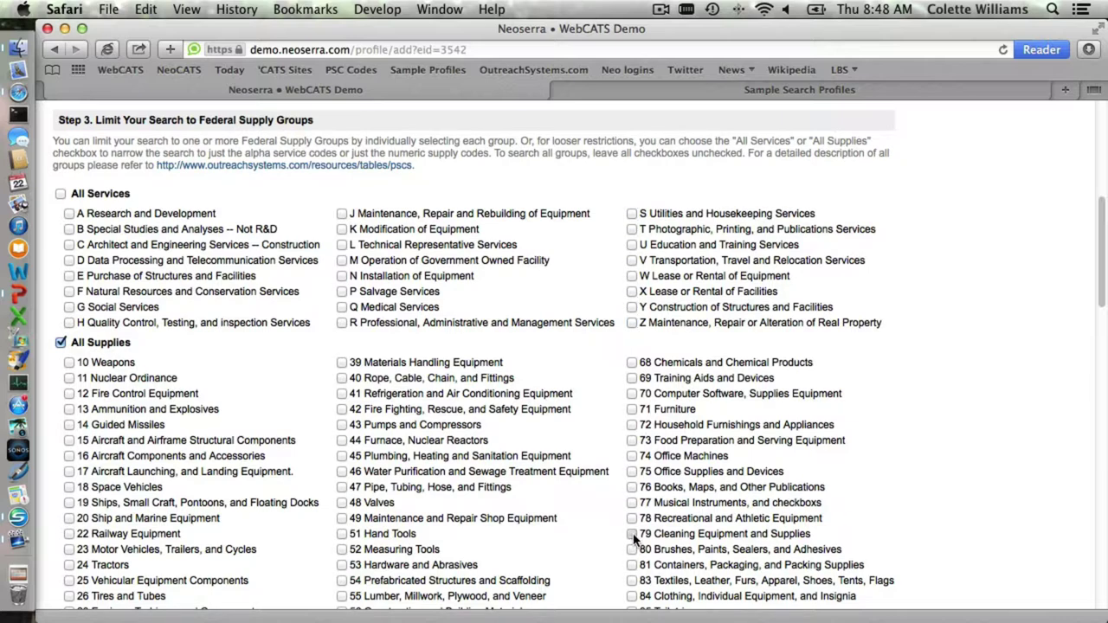
{"action": "left_click", "coordinate": [633, 535]}
- Tick 99 Miscellaneous in the All Supplies list and highlight the '48 Valves' label
{"action": "scroll", "coordinate": [807, 299], "scroll_direction": "down", "scroll_amount": 5}
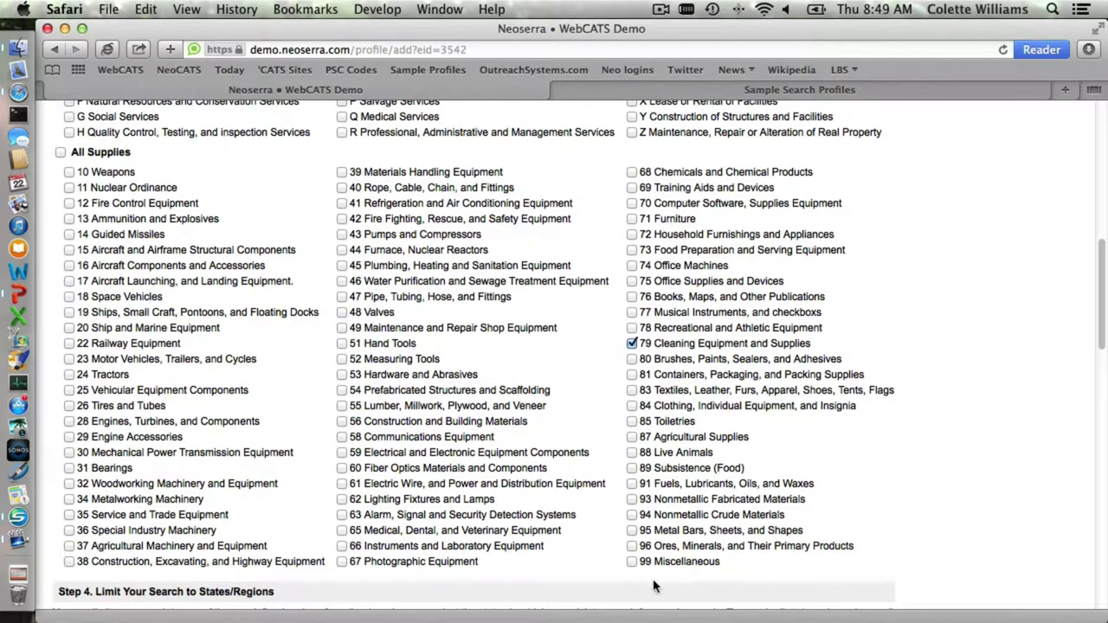
{"action": "left_click", "coordinate": [633, 562]}
{"action": "scroll", "coordinate": [759, 385], "scroll_direction": "up", "scroll_amount": 1}
{"action": "scroll", "coordinate": [759, 385], "scroll_direction": "down", "scroll_amount": 2}
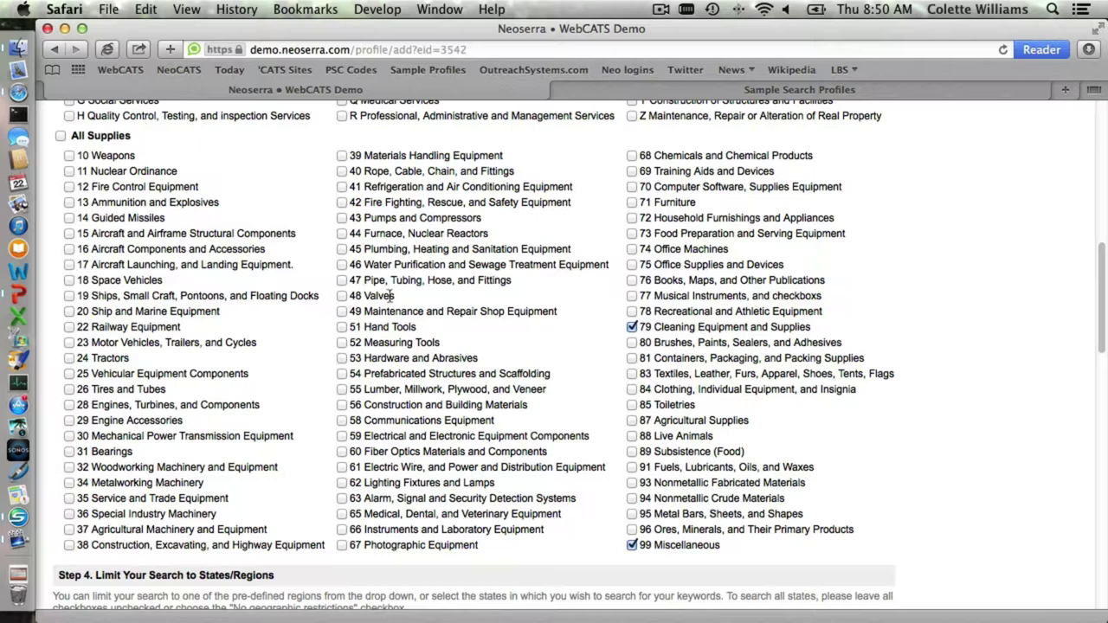
{"action": "left_click_drag", "start_coordinate": [400, 300], "coordinate": [352, 295]}
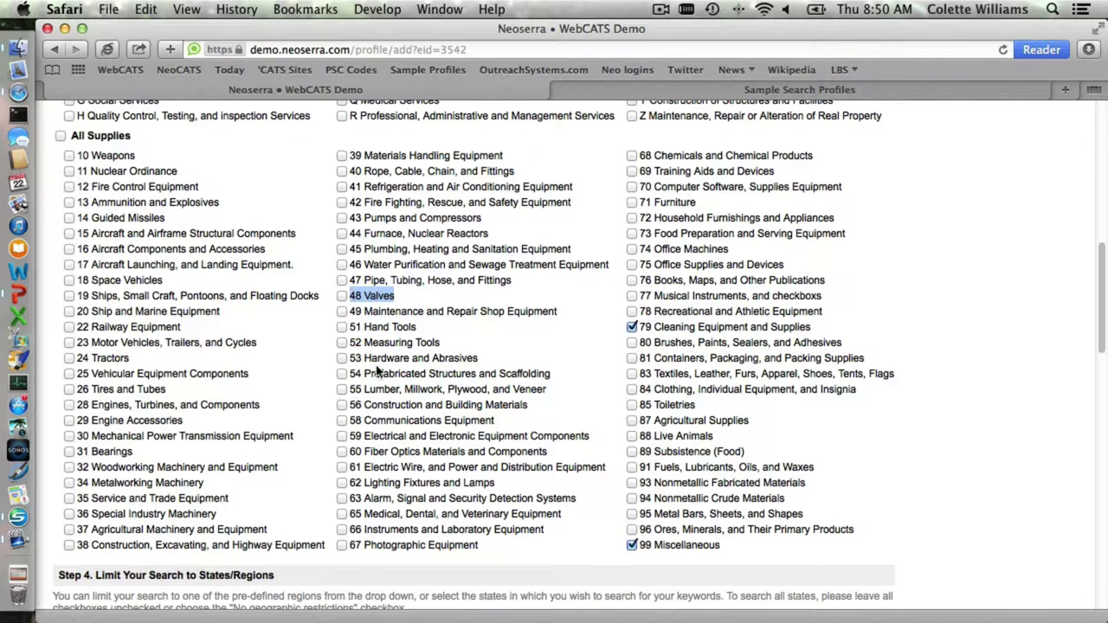
- Scroll down to Step 4 Region Restrictions, then show PowerPoint slide 6, Step 4: Geographic Restrictions
{"action": "scroll", "coordinate": [376, 371], "scroll_direction": "down", "scroll_amount": 3}
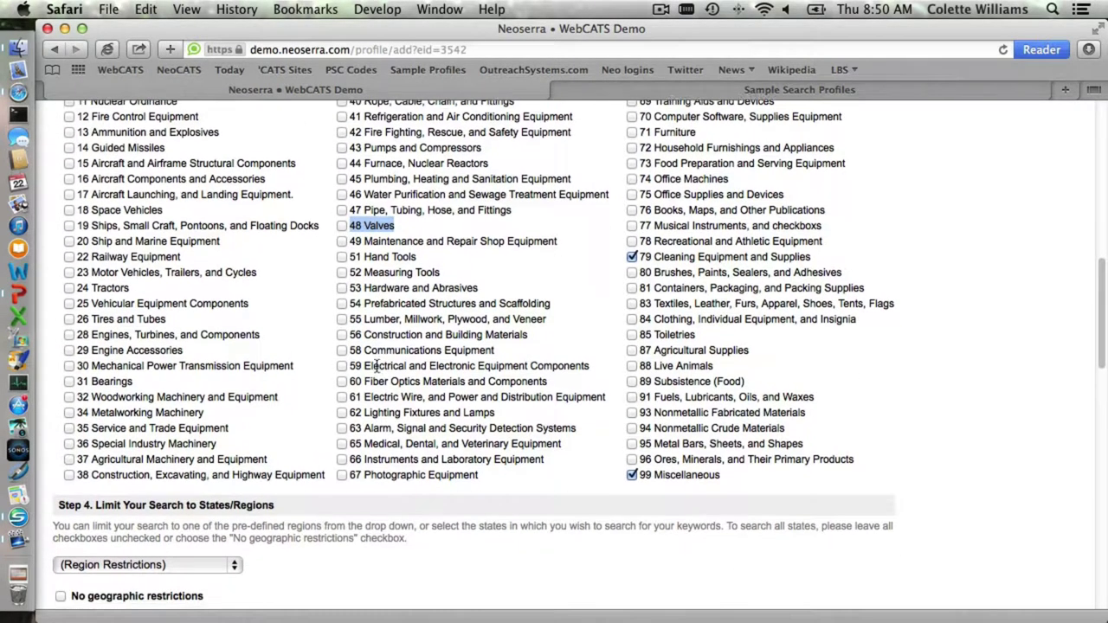
{"action": "scroll", "coordinate": [377, 366], "scroll_direction": "down", "scroll_amount": 8}
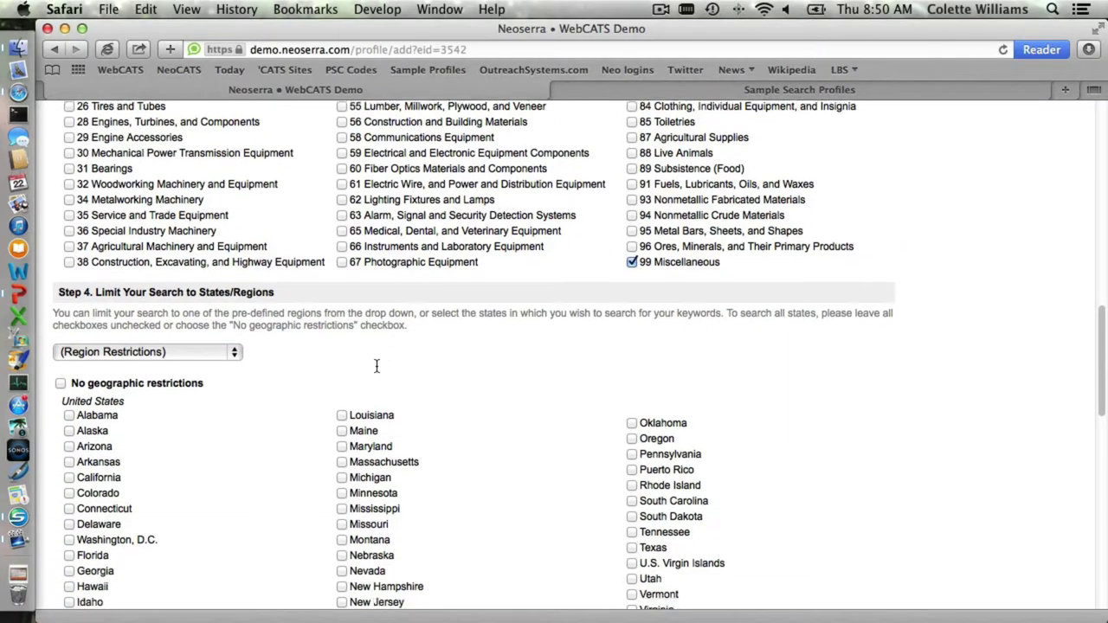
{"action": "scroll", "coordinate": [377, 368], "scroll_direction": "down", "scroll_amount": 1}
{"action": "scroll", "coordinate": [376, 371], "scroll_direction": "down", "scroll_amount": 5}
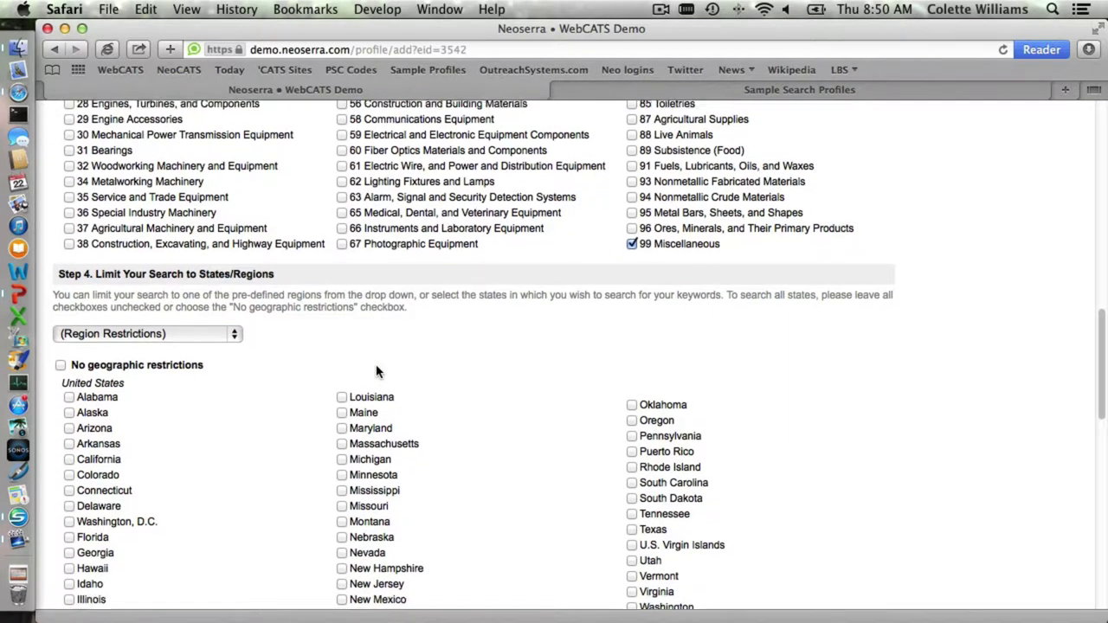
{"action": "scroll", "coordinate": [377, 366], "scroll_direction": "down", "scroll_amount": 1}
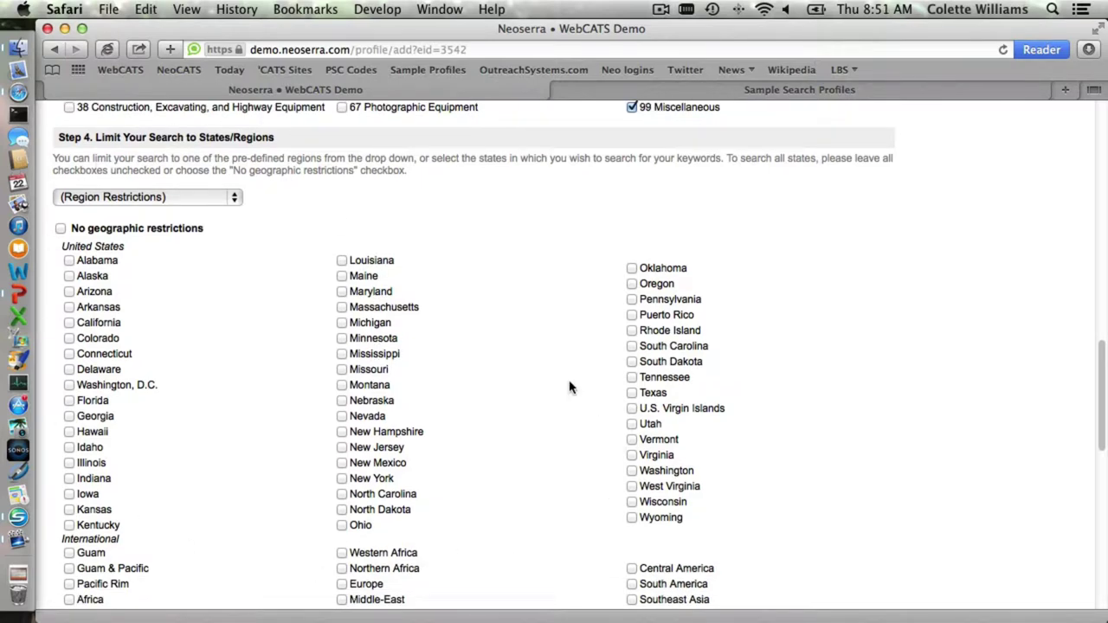
{"action": "scroll", "coordinate": [573, 392], "scroll_direction": "down", "scroll_amount": 1}
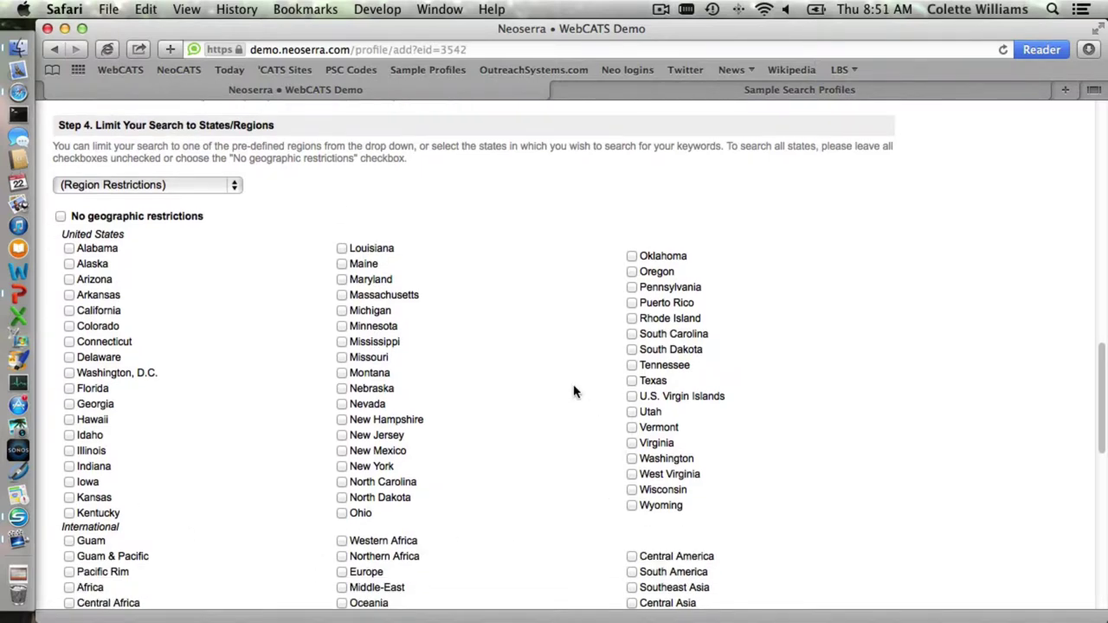
{"action": "key", "text": "super+Tab"}
{"action": "key", "text": "Right"}
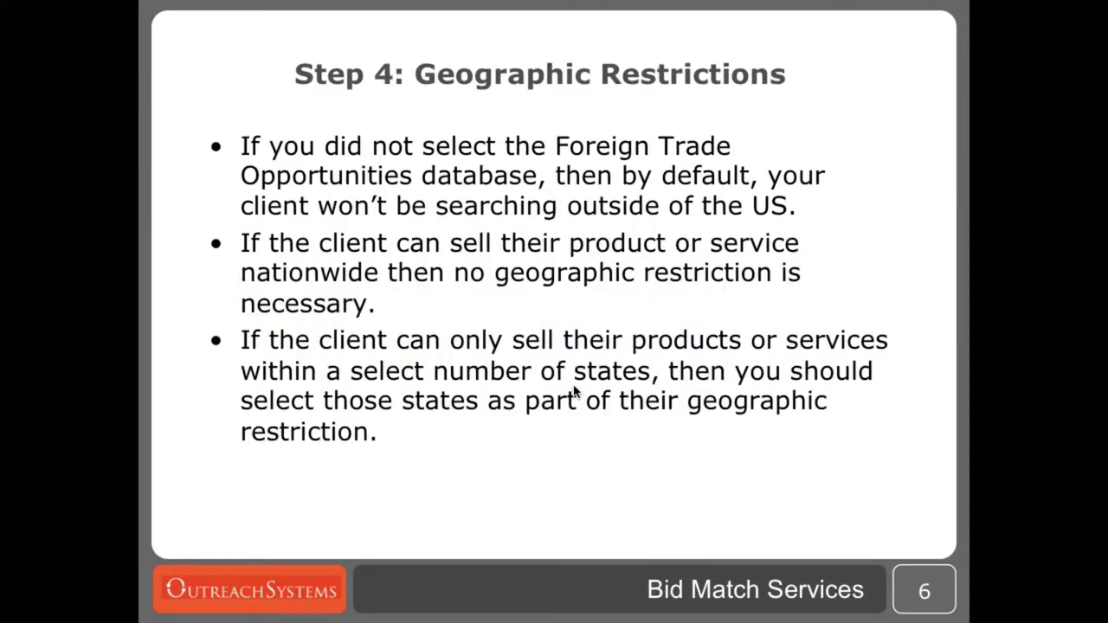
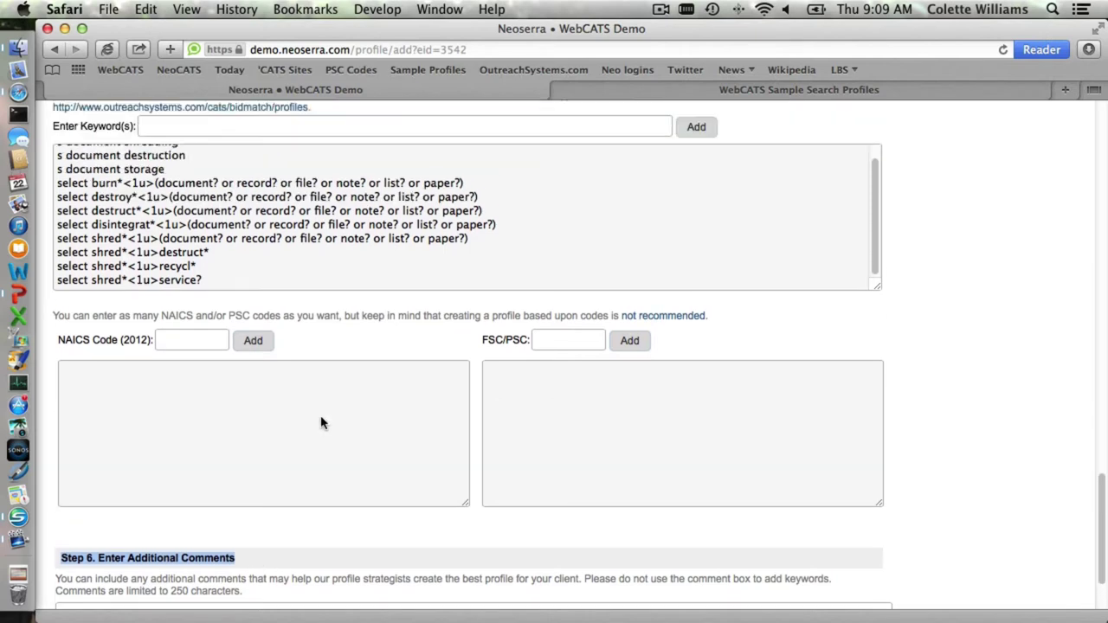
- Submit the edited Bid Match search profile request from the bottom of the form
{"action": "scroll", "coordinate": [321, 421], "scroll_direction": "up", "scroll_amount": 5}
{"action": "left_click", "coordinate": [172, 208]}
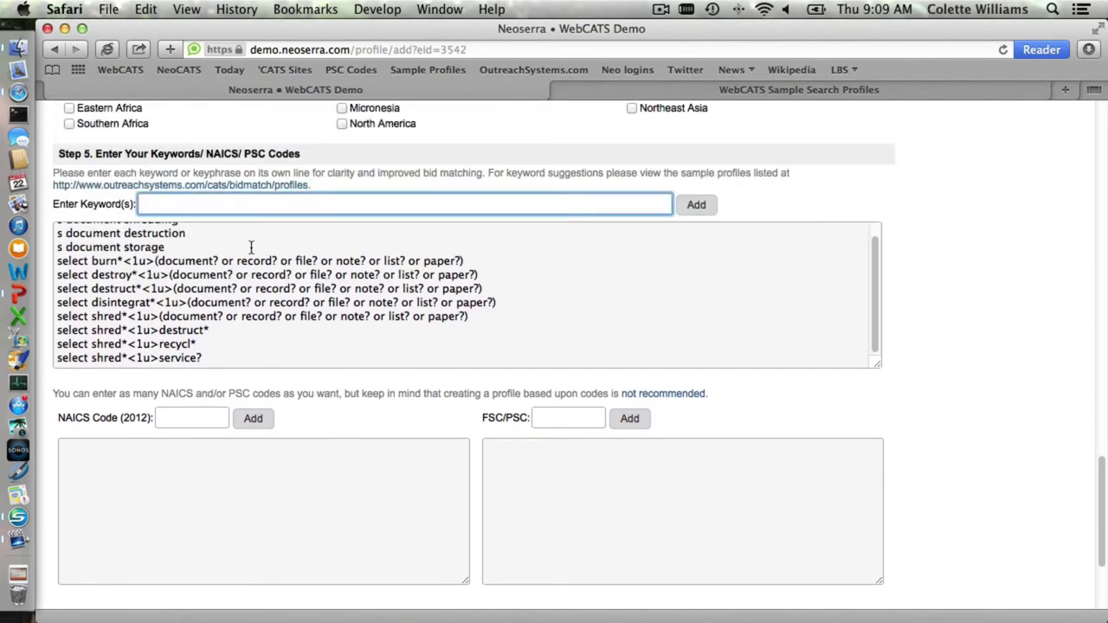
{"action": "scroll", "coordinate": [249, 249], "scroll_direction": "down", "scroll_amount": 5}
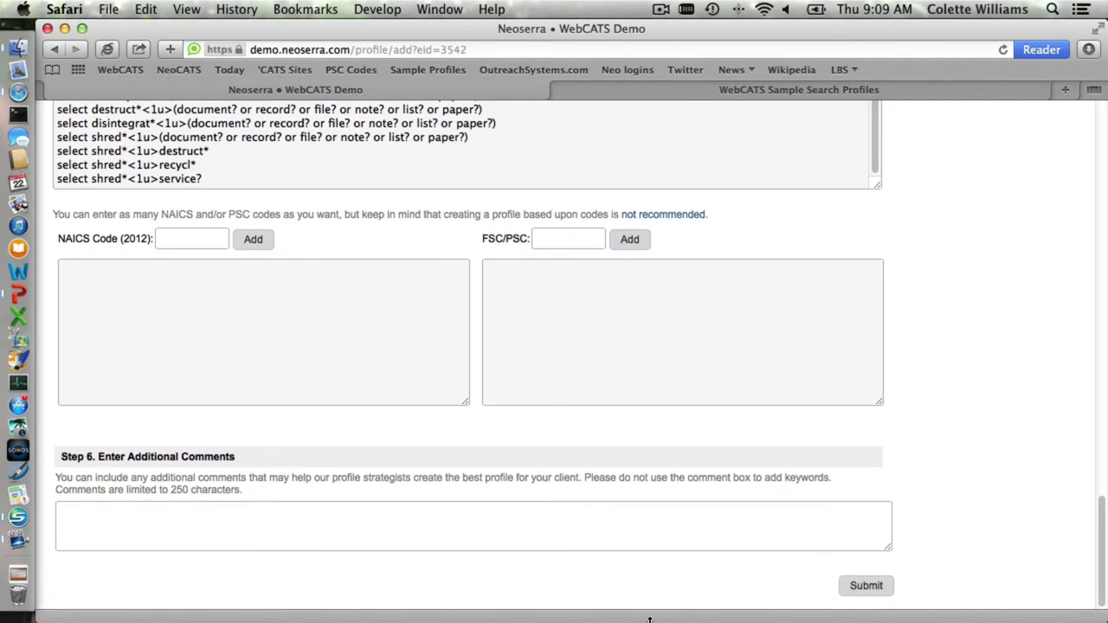
{"action": "left_click", "coordinate": [865, 589]}
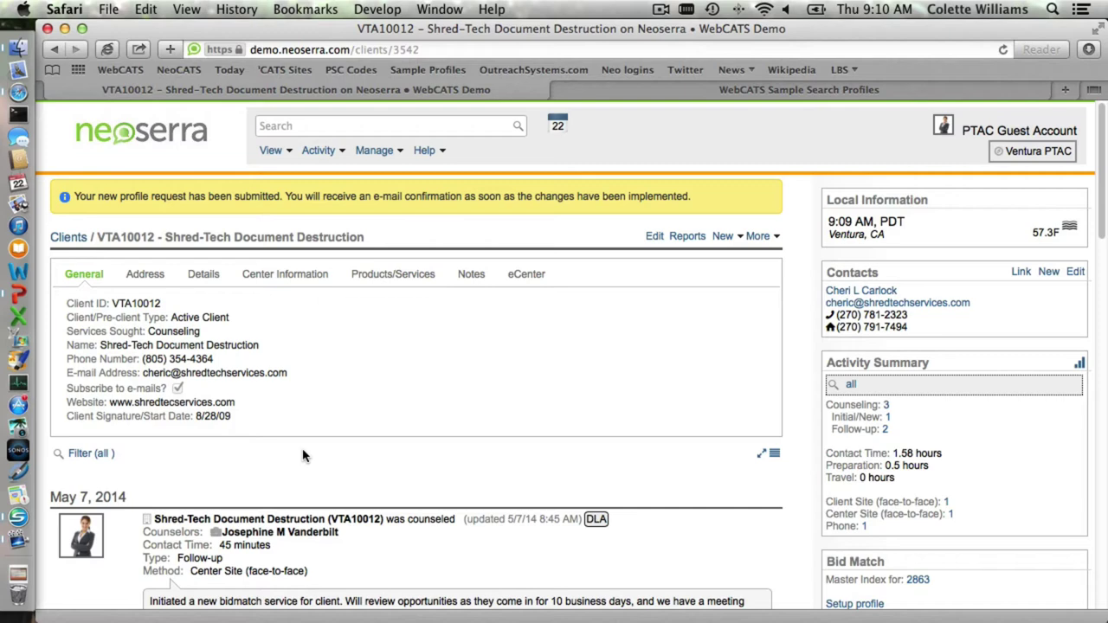
- Bring the slideshow back and advance to slide 17, 'Editing Search Profiles'
{"action": "key", "text": "super+Tab"}
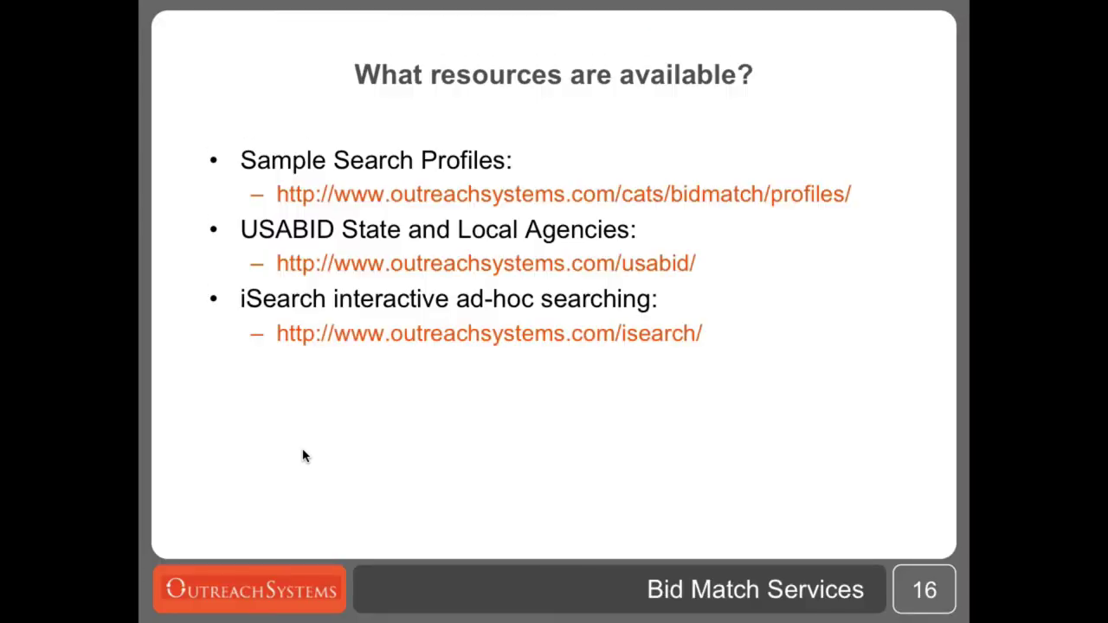
{"action": "key", "text": "Right"}
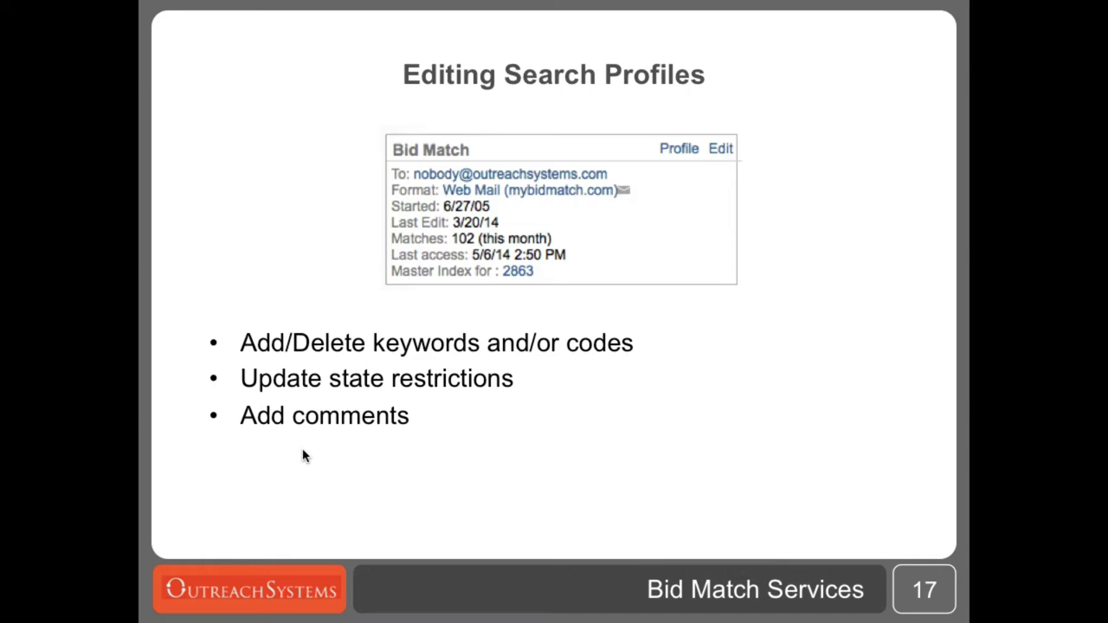
- Search for 'central' and open the Central Coast Surveillance client record
{"action": "key", "text": "super+Tab"}
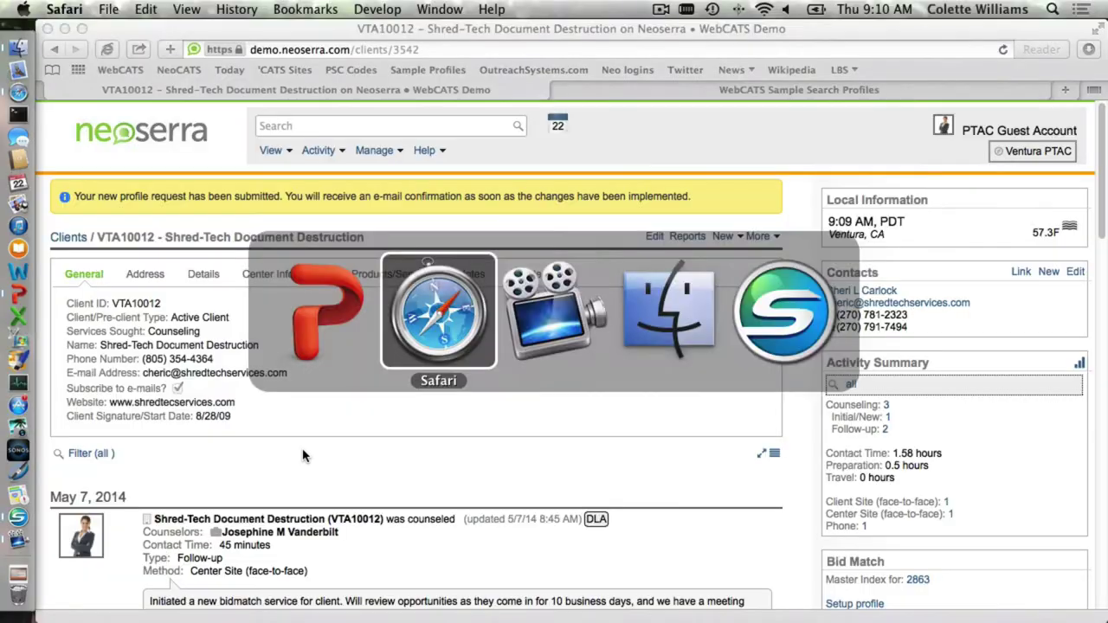
{"action": "left_click", "coordinate": [277, 128]}
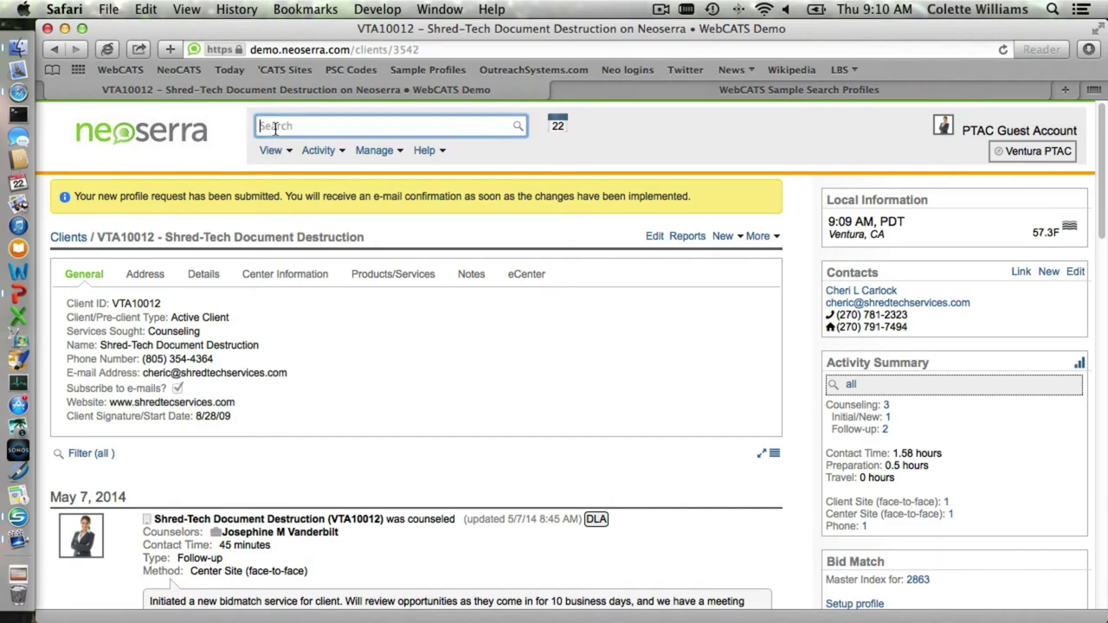
{"action": "type", "text": "central"}
{"action": "key", "text": "Down"}
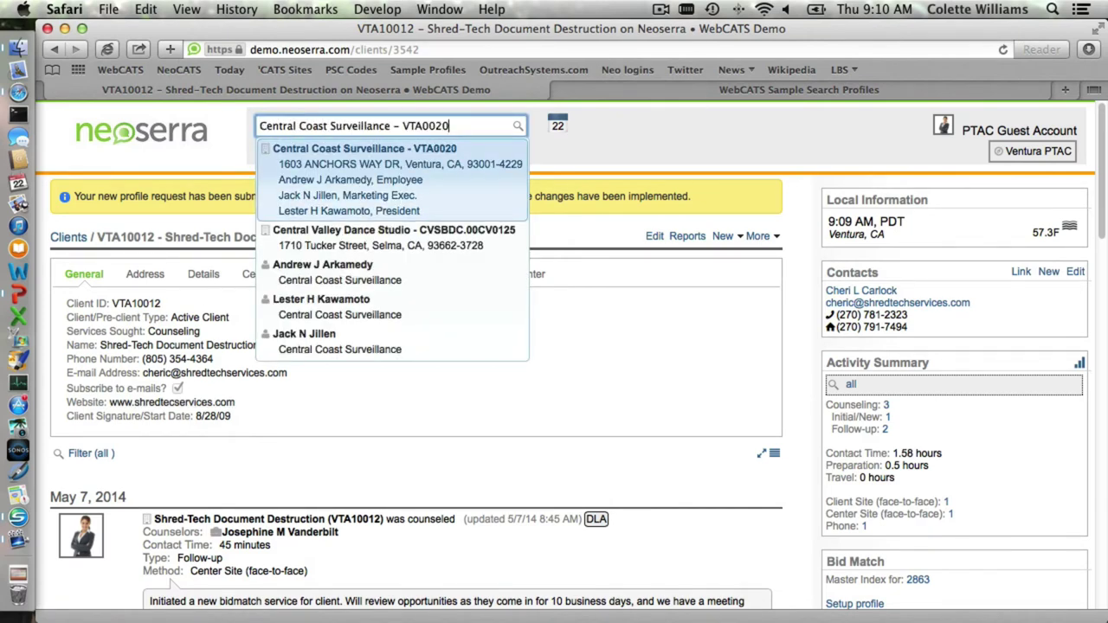
{"action": "key", "text": "Return"}
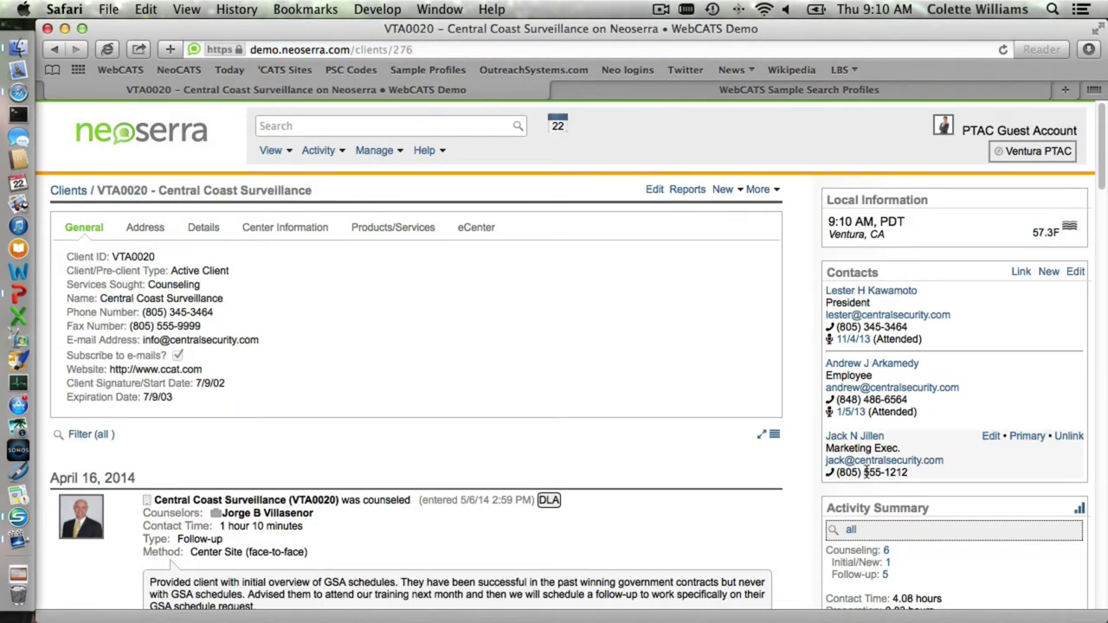
- Highlight the Bid Match recipient, format, Started, Last Edit, Matches: 336 and Last access lines
{"action": "scroll", "coordinate": [865, 475], "scroll_direction": "down", "scroll_amount": 10}
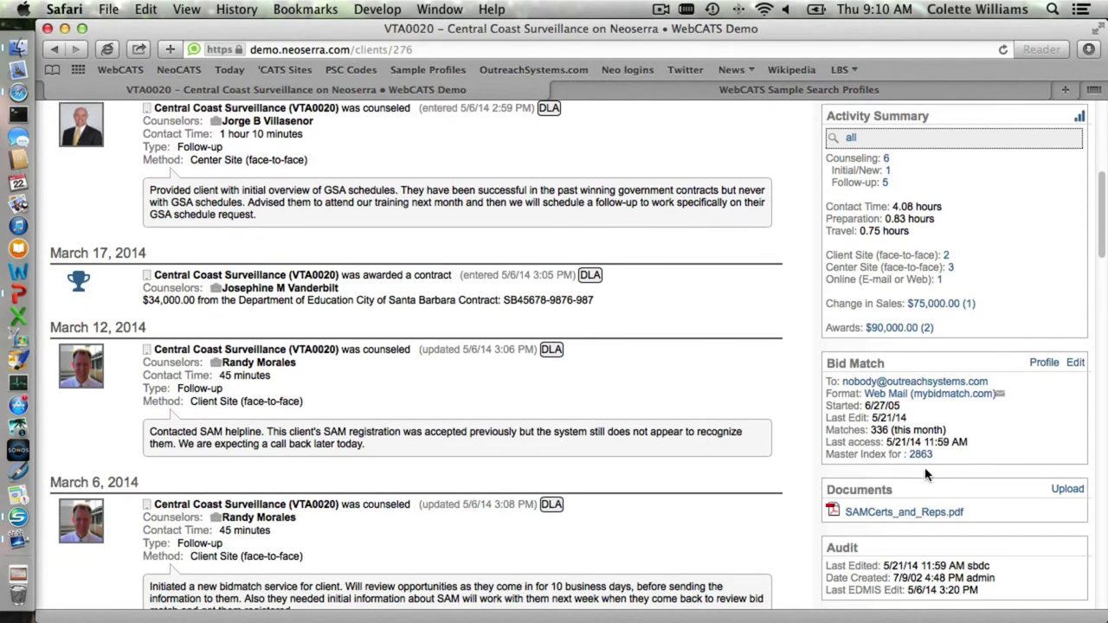
{"action": "scroll", "coordinate": [898, 476], "scroll_direction": "down", "scroll_amount": 1}
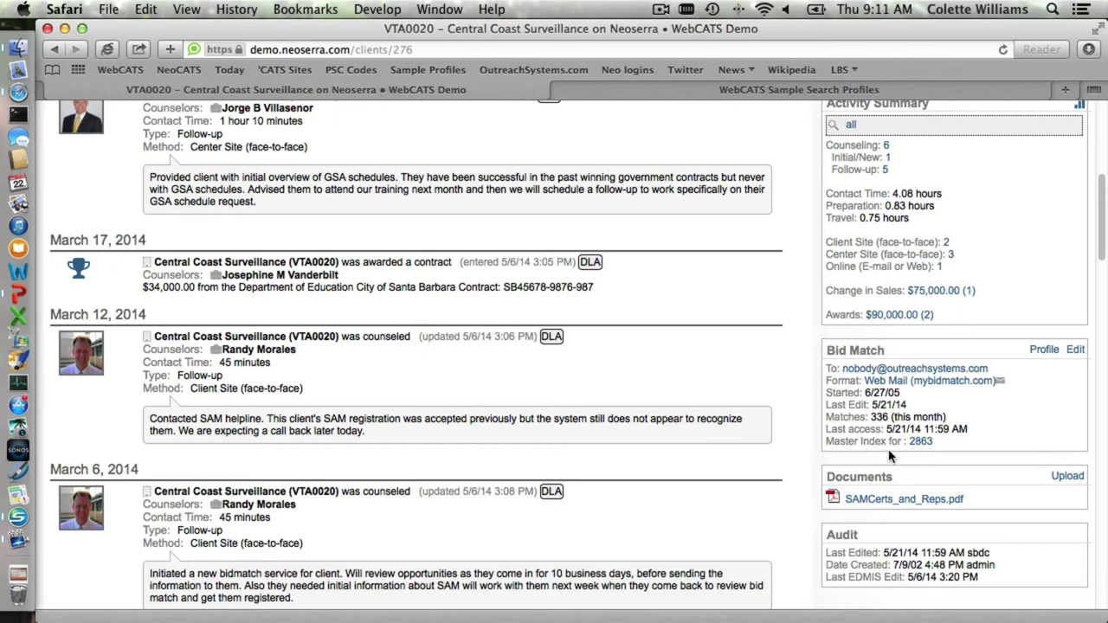
{"action": "left_click_drag", "start_coordinate": [993, 369], "coordinate": [826, 367]}
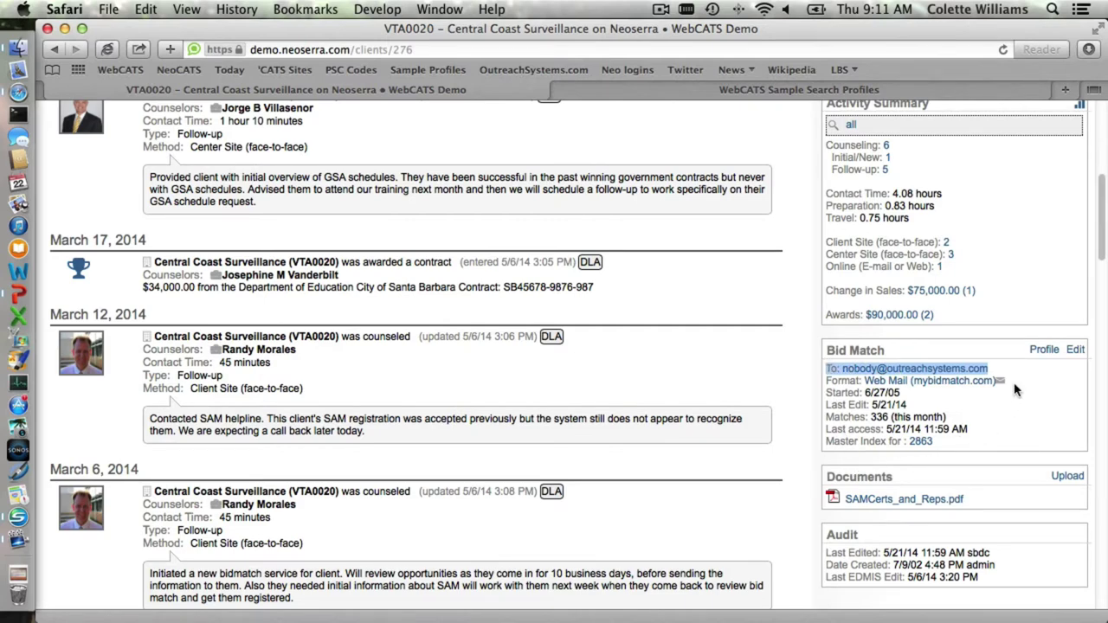
{"action": "left_click_drag", "start_coordinate": [1022, 383], "coordinate": [824, 382]}
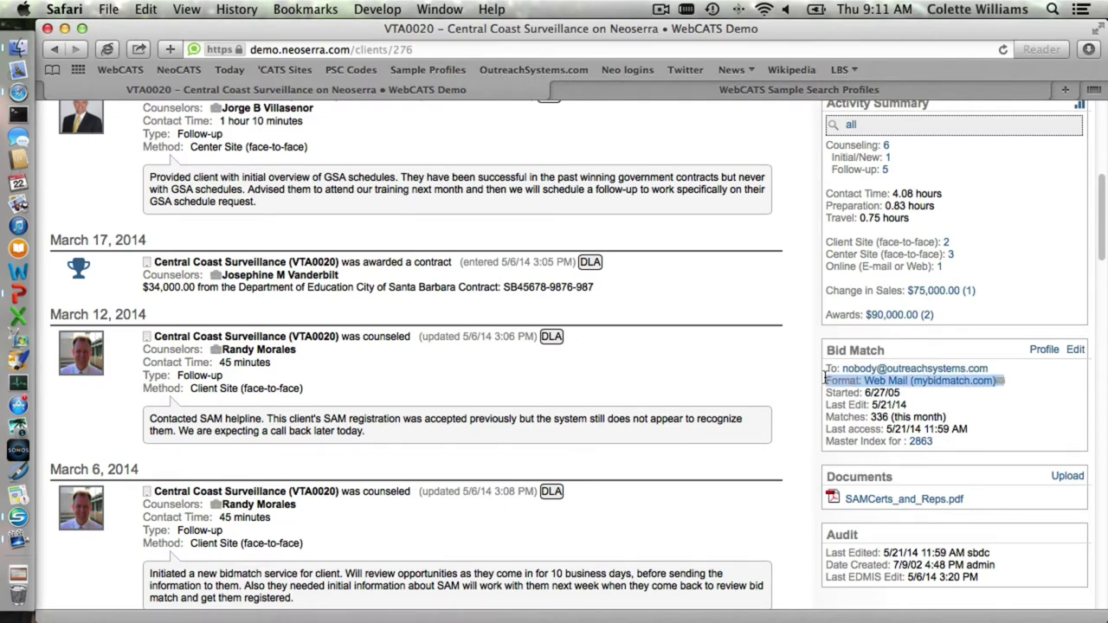
{"action": "left_click", "coordinate": [1018, 418]}
{"action": "left_click_drag", "start_coordinate": [902, 393], "coordinate": [829, 399]}
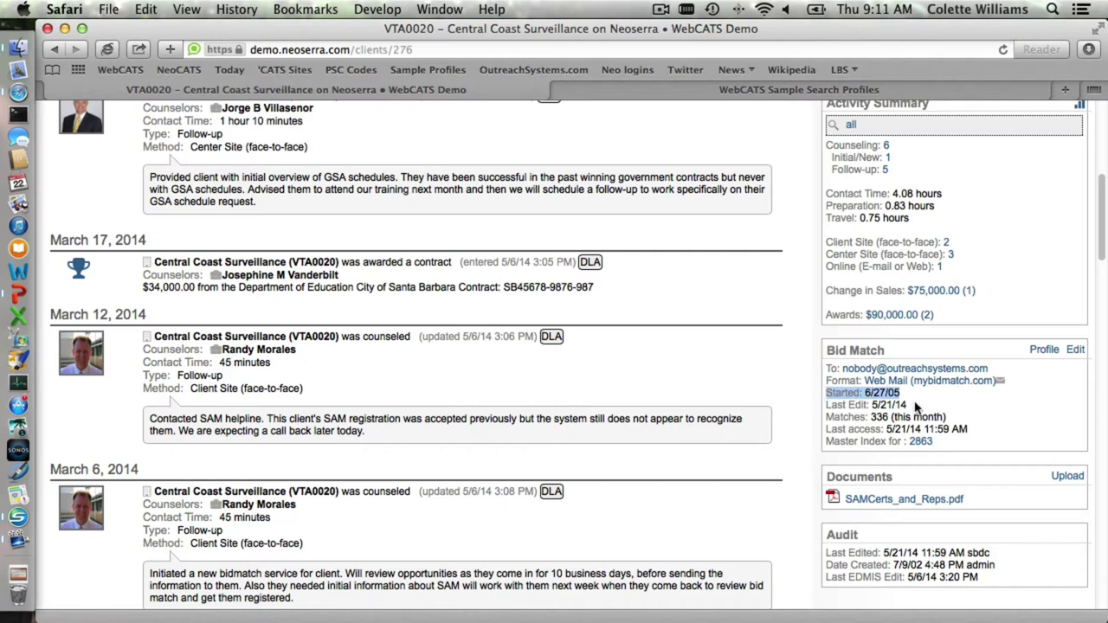
{"action": "left_click_drag", "start_coordinate": [909, 404], "coordinate": [833, 404]}
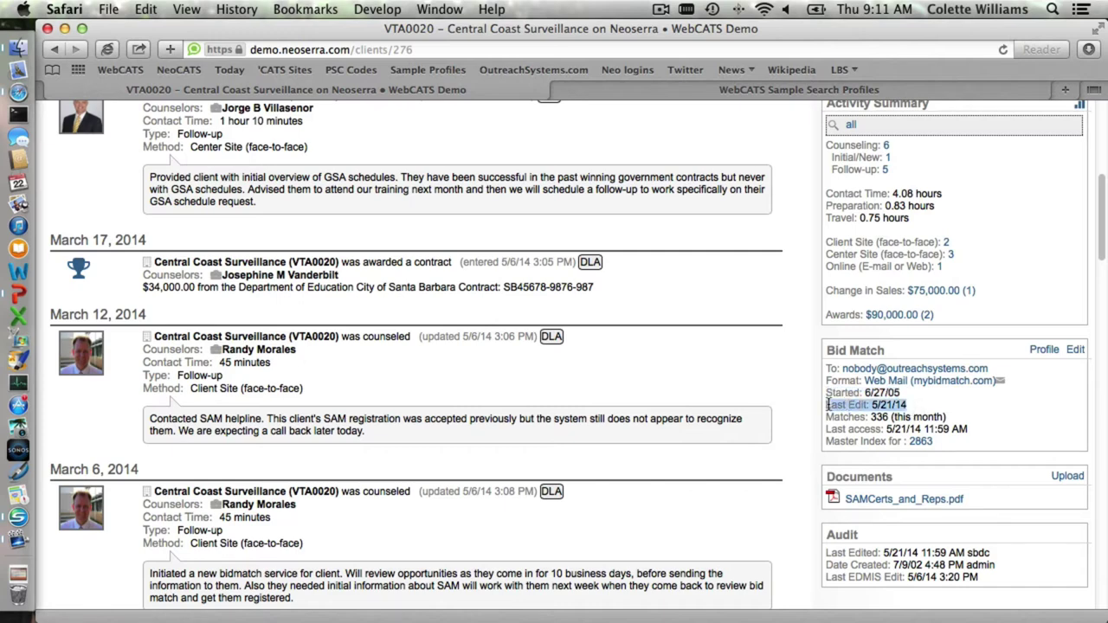
{"action": "left_click", "coordinate": [942, 416]}
{"action": "left_click_drag", "start_coordinate": [944, 417], "coordinate": [827, 417]}
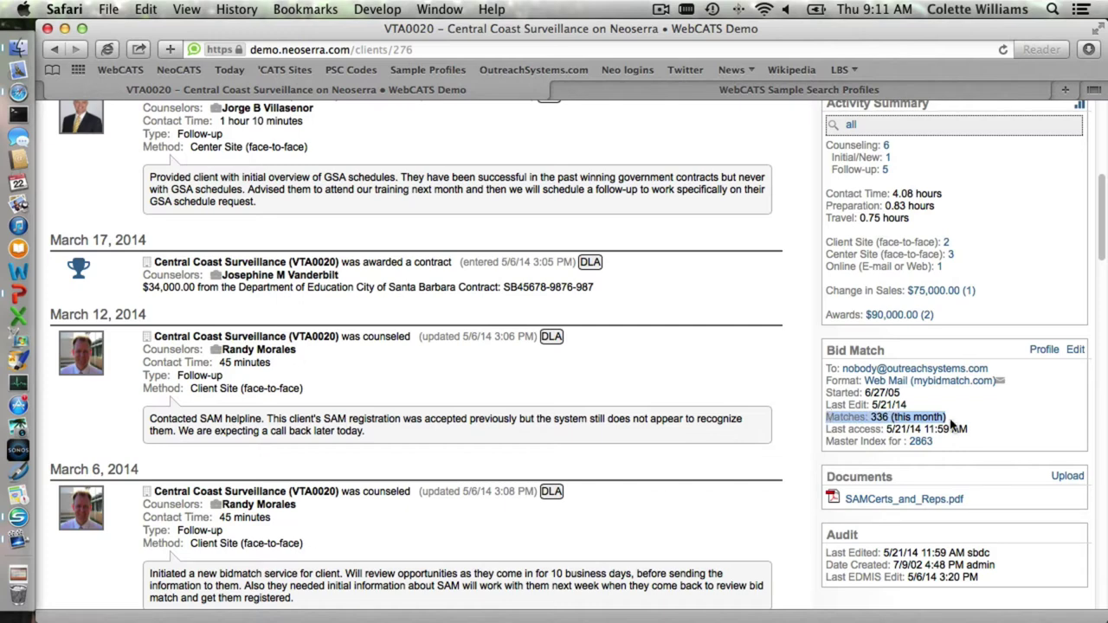
{"action": "left_click_drag", "start_coordinate": [969, 429], "coordinate": [826, 428]}
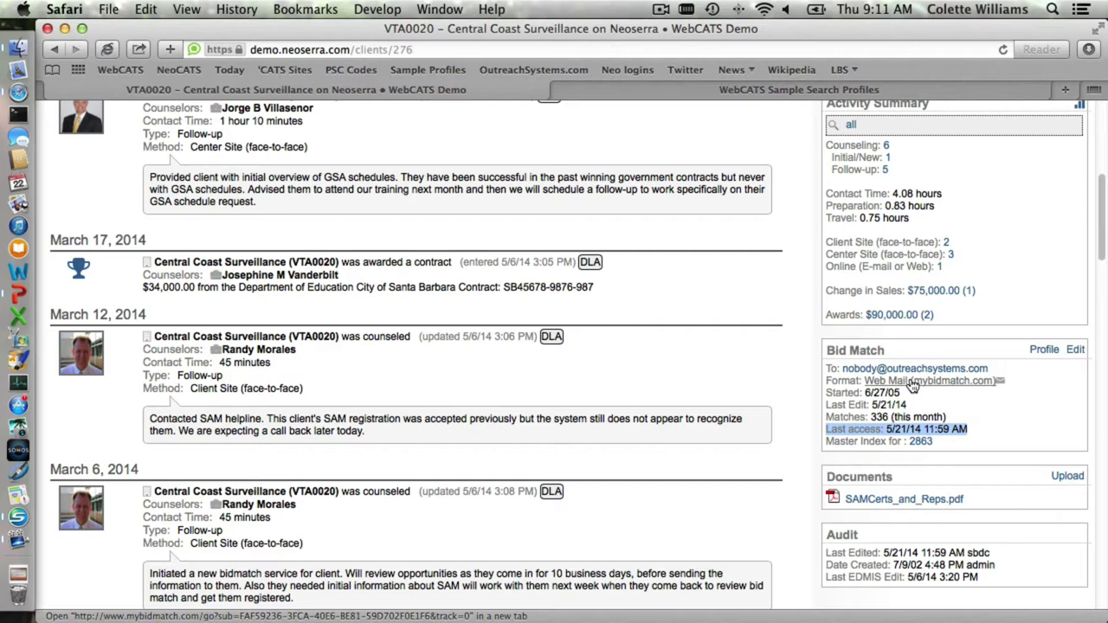
{"action": "left_click", "coordinate": [913, 383]}
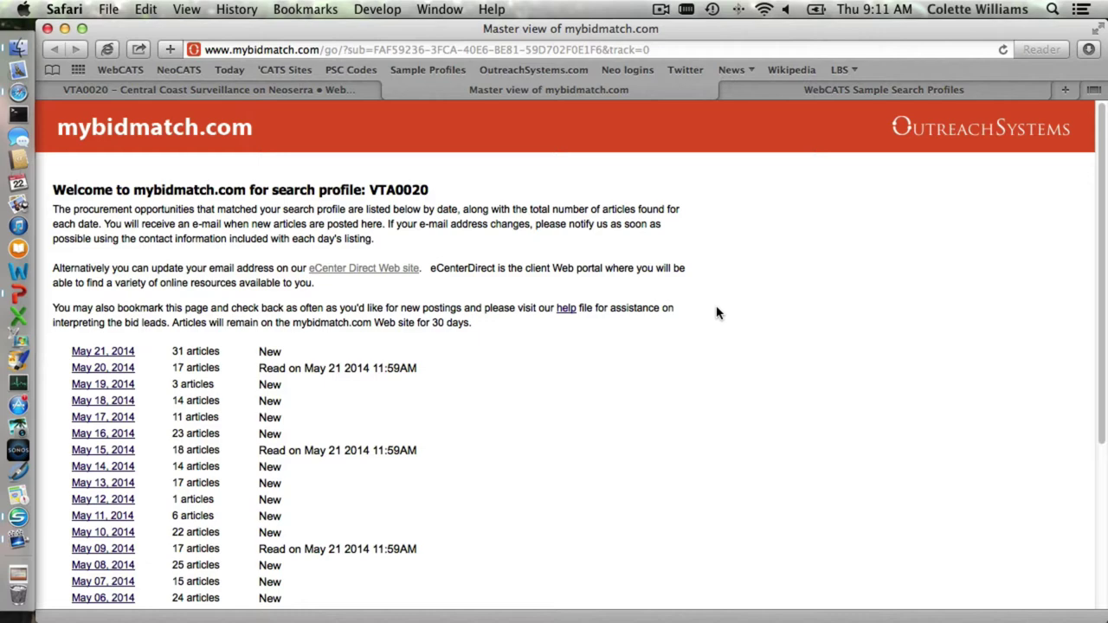
{"action": "left_click_drag", "start_coordinate": [655, 50], "coordinate": [203, 49]}
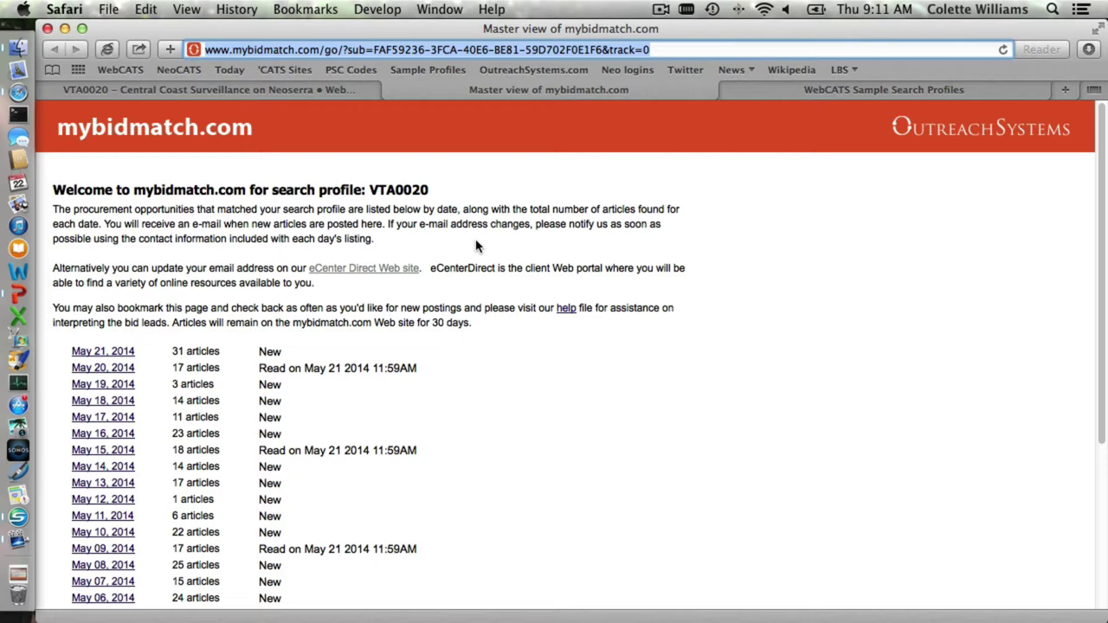
{"action": "scroll", "coordinate": [616, 357], "scroll_direction": "down", "scroll_amount": 3}
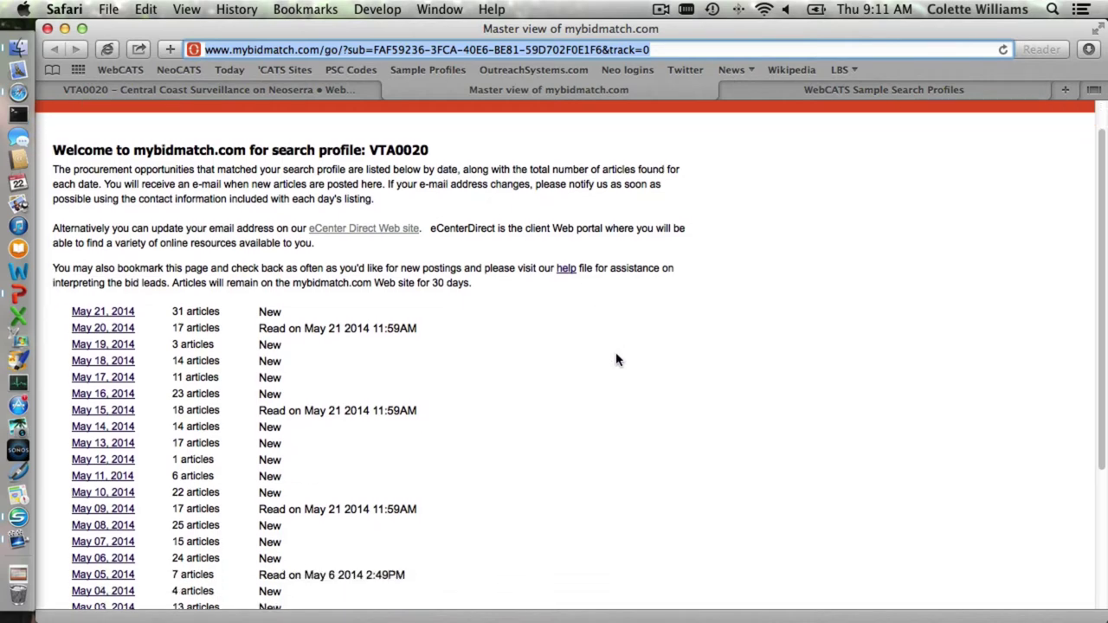
{"action": "scroll", "coordinate": [508, 511], "scroll_direction": "down", "scroll_amount": 3}
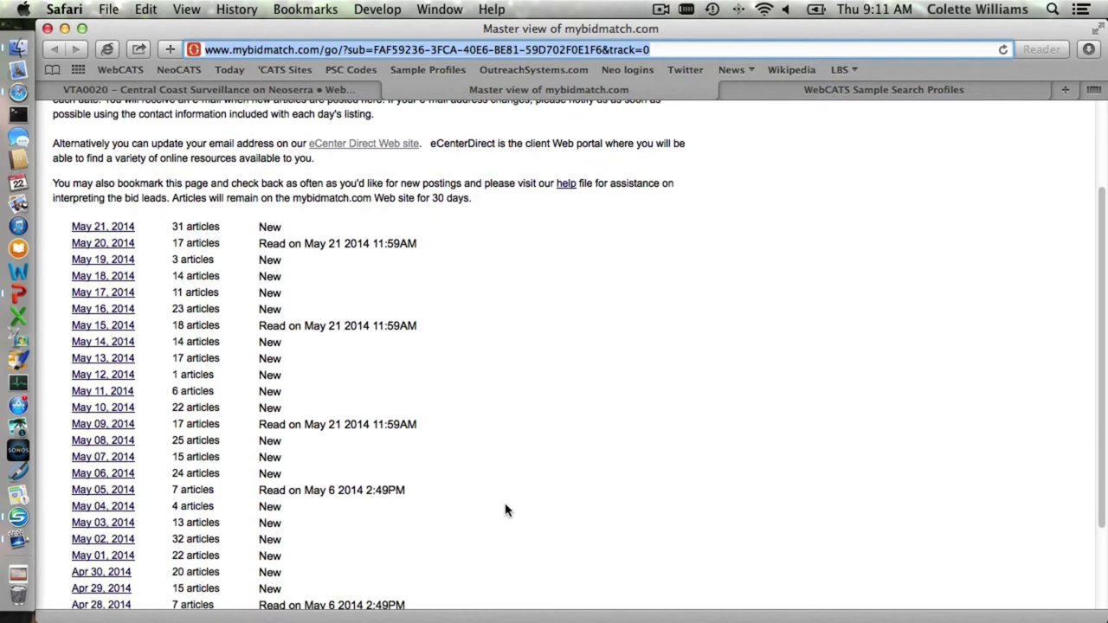
{"action": "scroll", "coordinate": [462, 511], "scroll_direction": "down", "scroll_amount": 4}
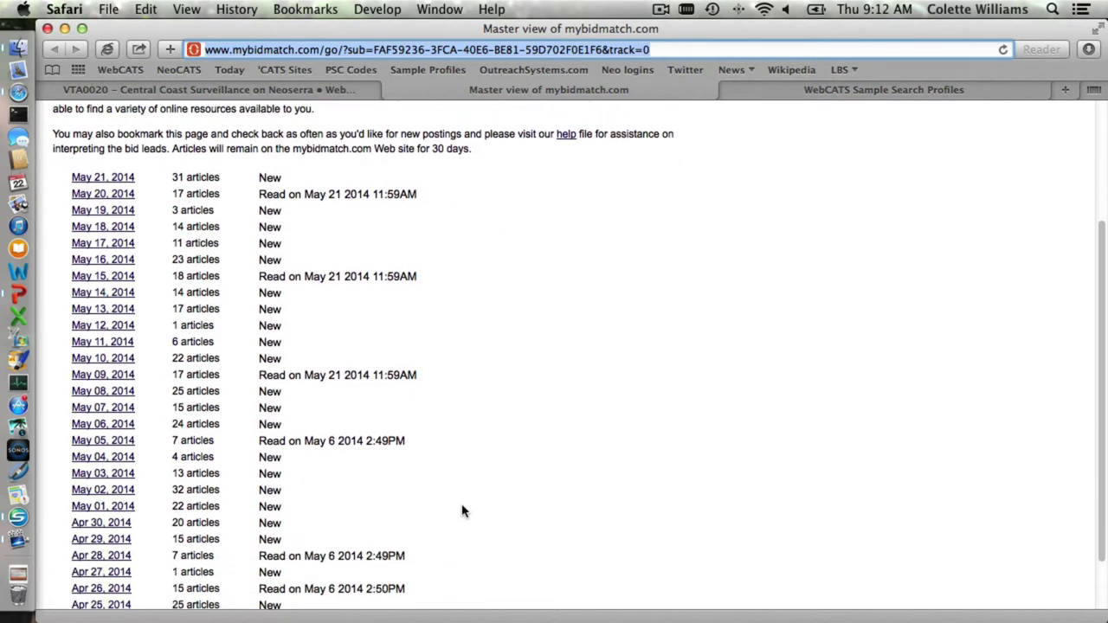
{"action": "scroll", "coordinate": [461, 511], "scroll_direction": "down", "scroll_amount": 2}
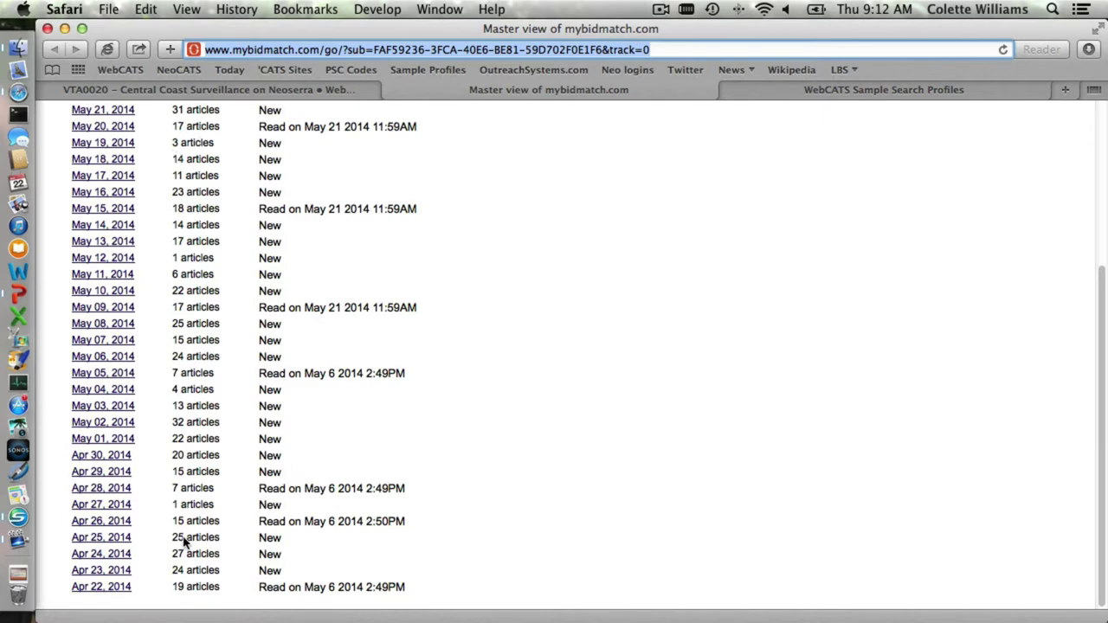
{"action": "scroll", "coordinate": [252, 308], "scroll_direction": "up", "scroll_amount": 3}
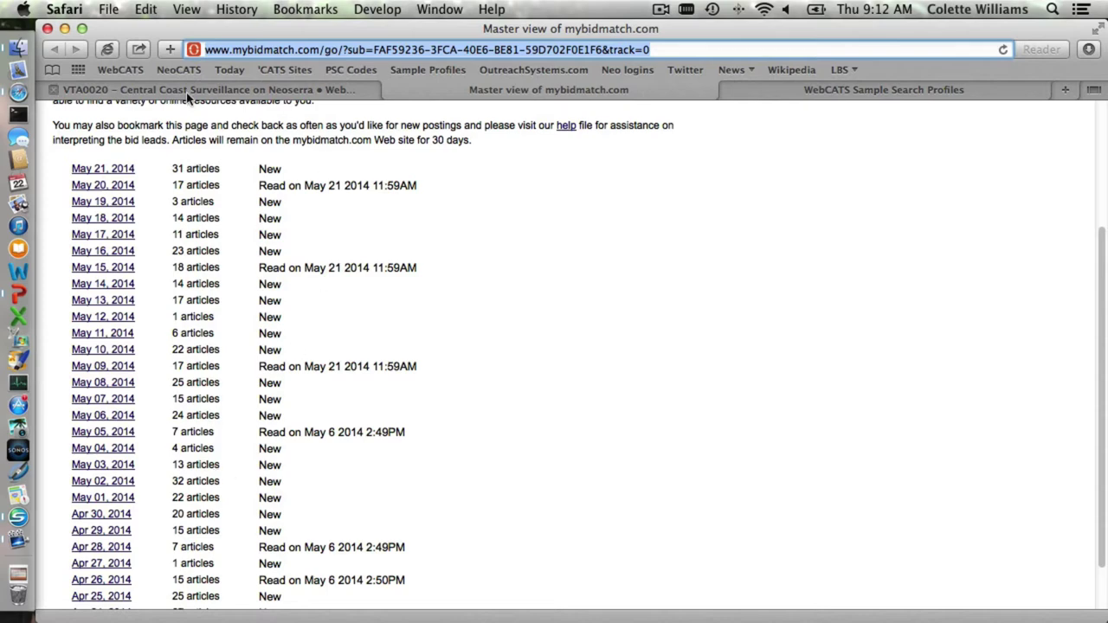
{"action": "scroll", "coordinate": [269, 149], "scroll_direction": "up", "scroll_amount": 3}
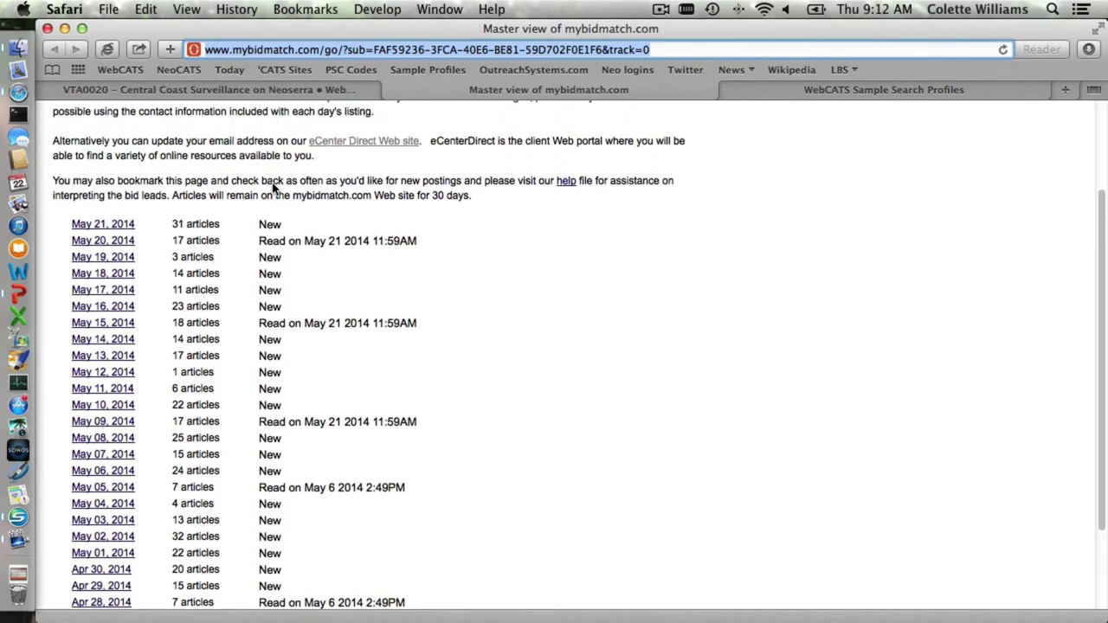
{"action": "left_click", "coordinate": [392, 92]}
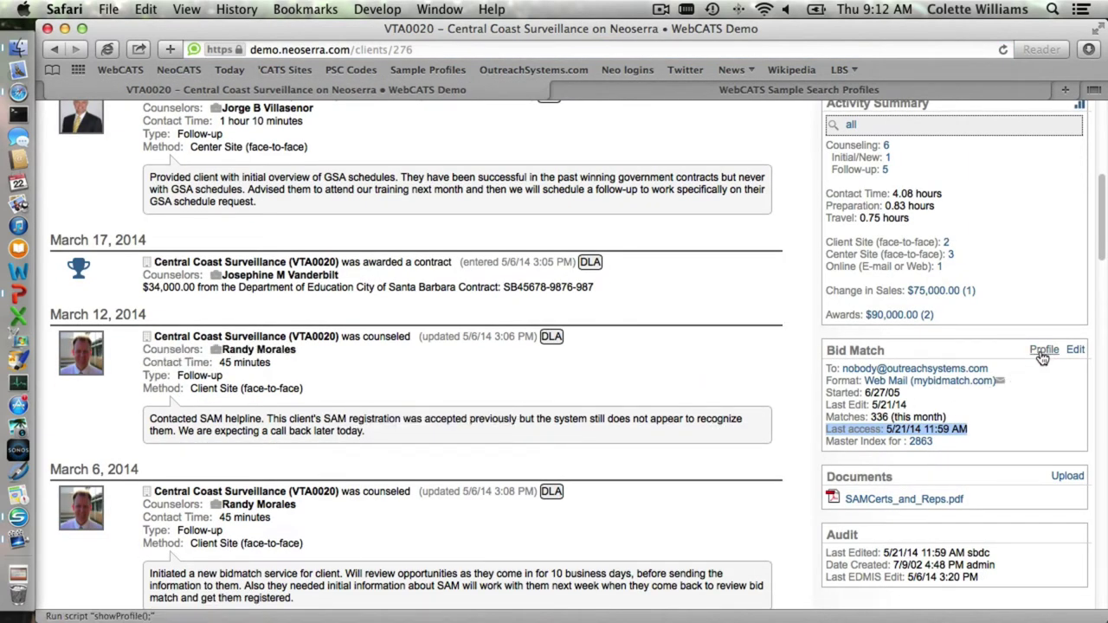
{"action": "left_click", "coordinate": [1042, 355]}
{"action": "scroll", "coordinate": [663, 354], "scroll_direction": "down", "scroll_amount": 3}
{"action": "scroll", "coordinate": [660, 355], "scroll_direction": "down", "scroll_amount": 5}
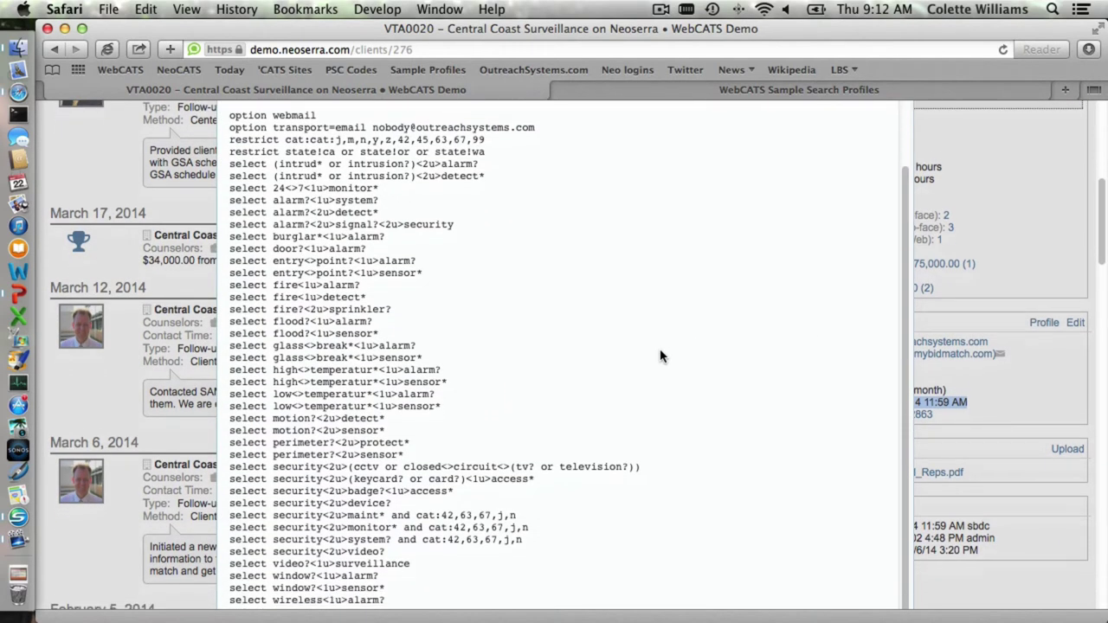
{"action": "scroll", "coordinate": [660, 357], "scroll_direction": "up", "scroll_amount": 3}
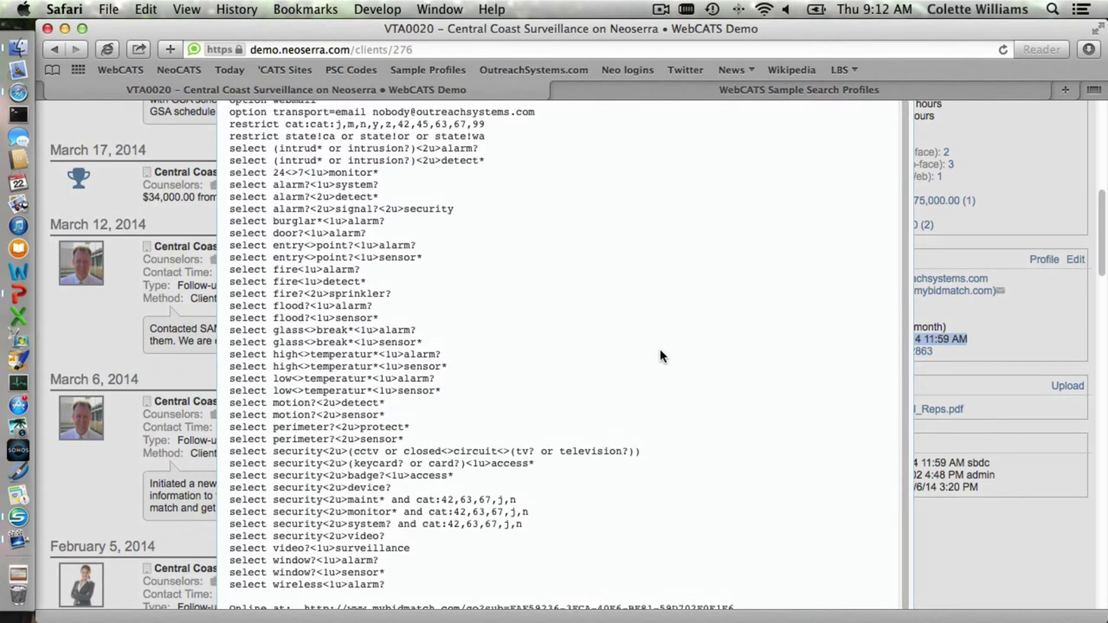
{"action": "scroll", "coordinate": [660, 363], "scroll_direction": "up", "scroll_amount": 1}
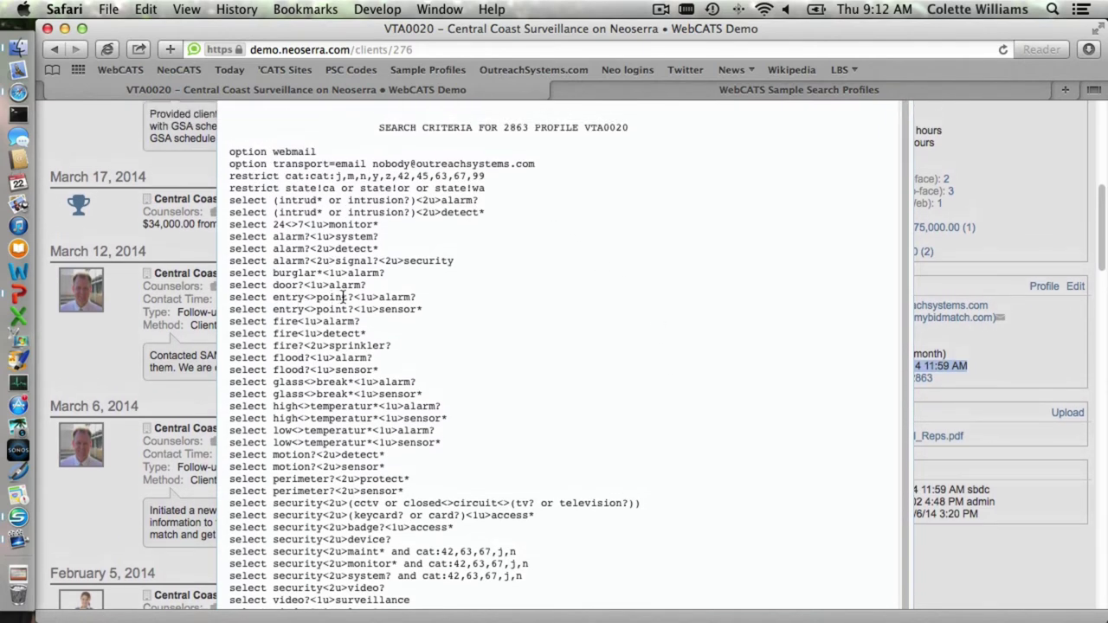
{"action": "left_click_drag", "start_coordinate": [347, 297], "coordinate": [353, 297]}
{"action": "left_click_drag", "start_coordinate": [416, 309], "coordinate": [423, 309]}
{"action": "left_click_drag", "start_coordinate": [353, 309], "coordinate": [378, 309]}
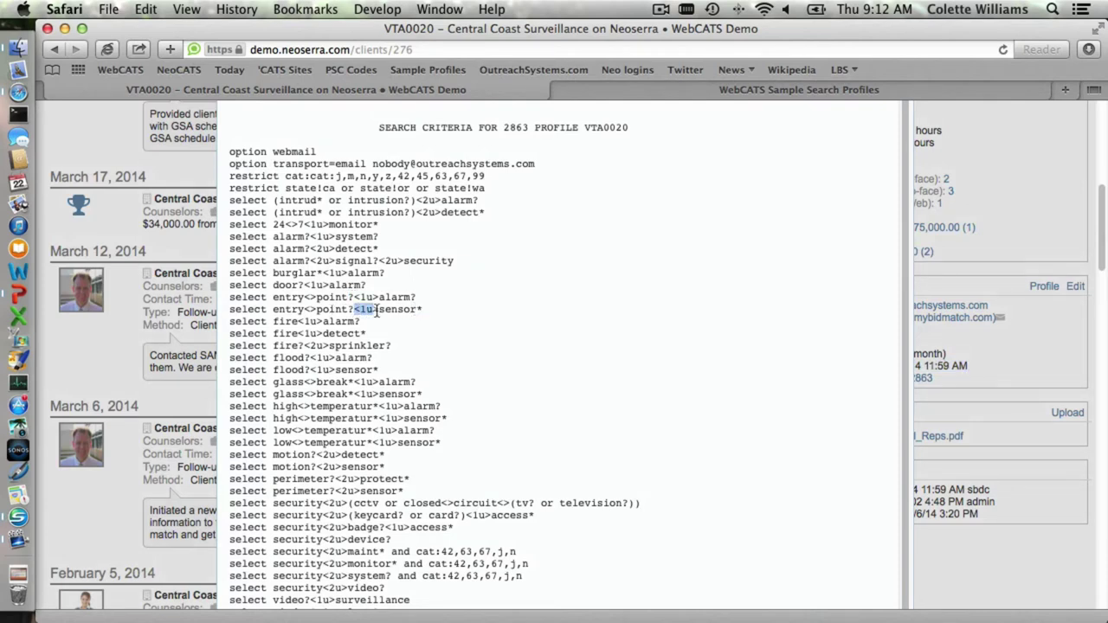
{"action": "left_click_drag", "start_coordinate": [229, 177], "coordinate": [495, 188]}
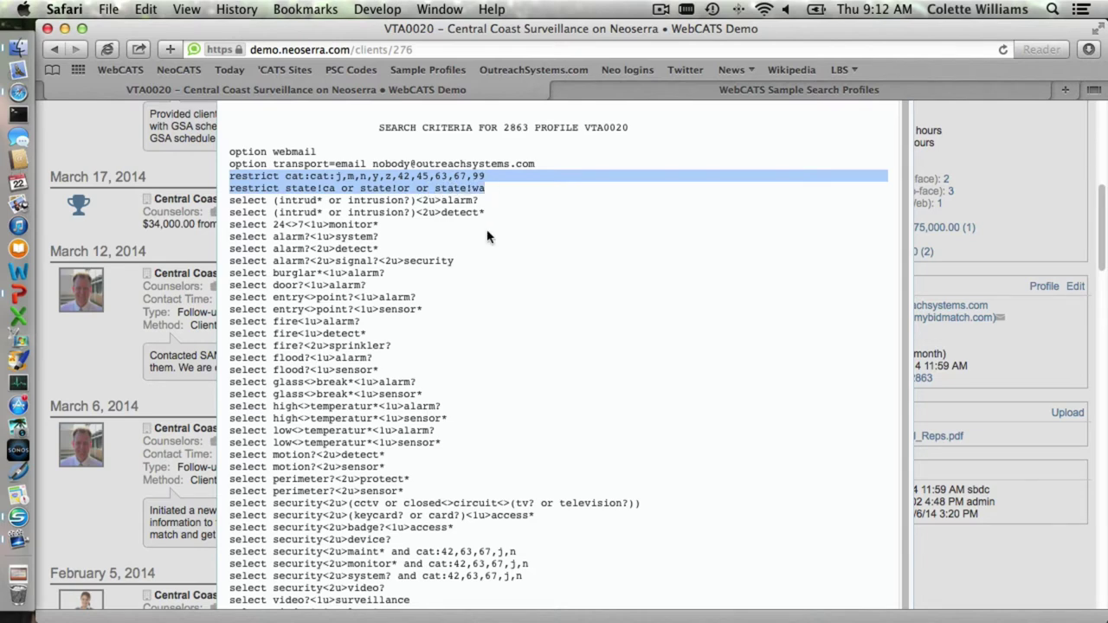
{"action": "scroll", "coordinate": [502, 229], "scroll_direction": "up", "scroll_amount": 2}
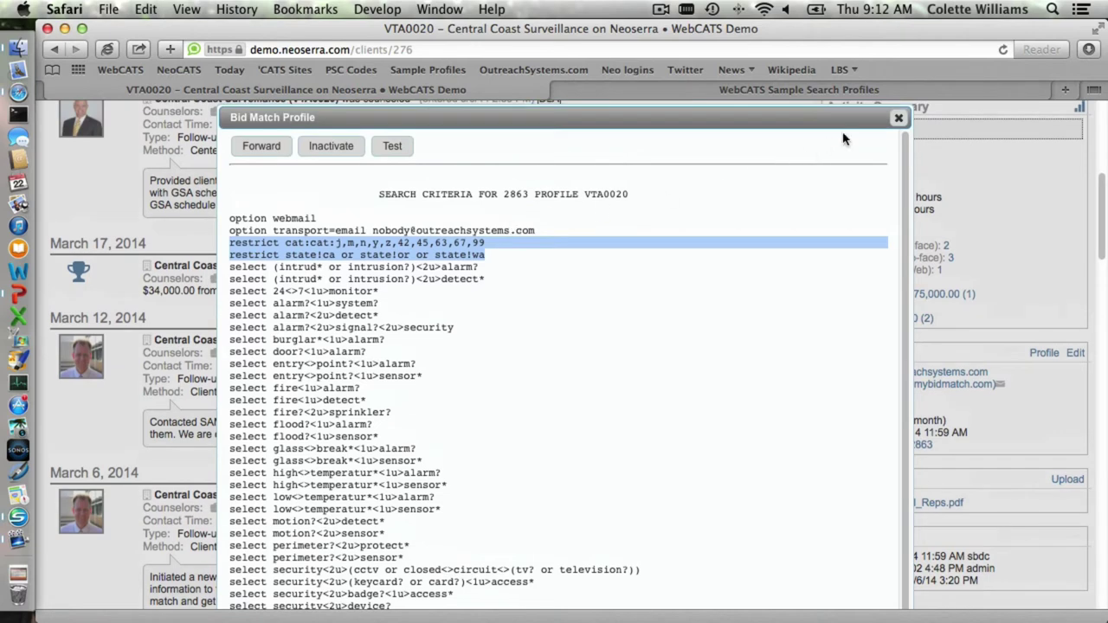
{"action": "left_click", "coordinate": [900, 121]}
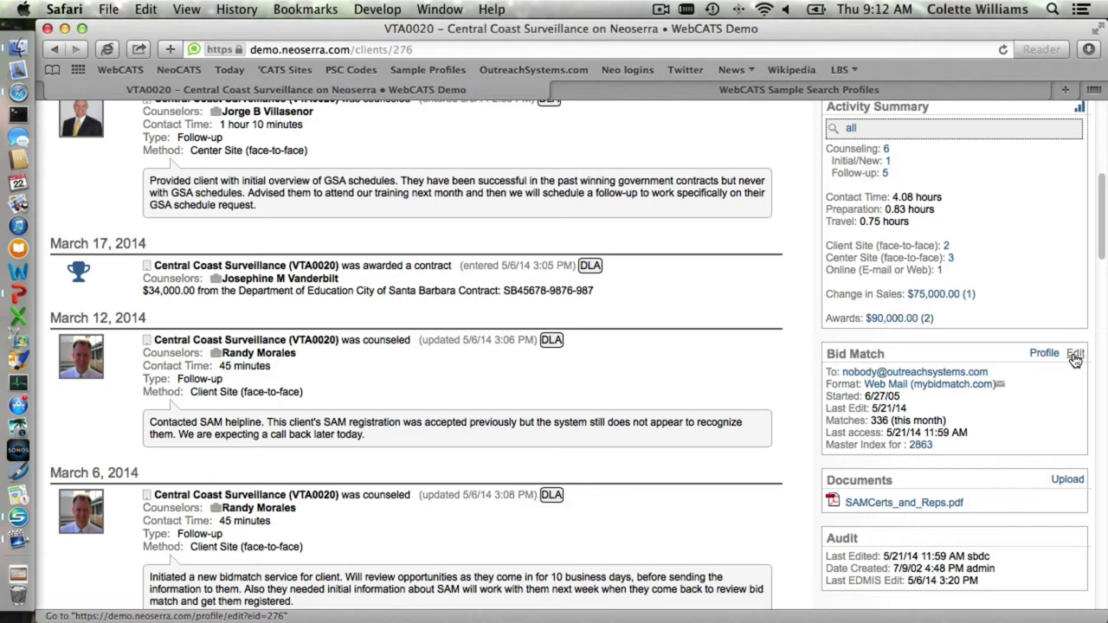
- Edit the Bid Match profile and mark both glass-break lines for deletion
{"action": "left_click", "coordinate": [1076, 355]}
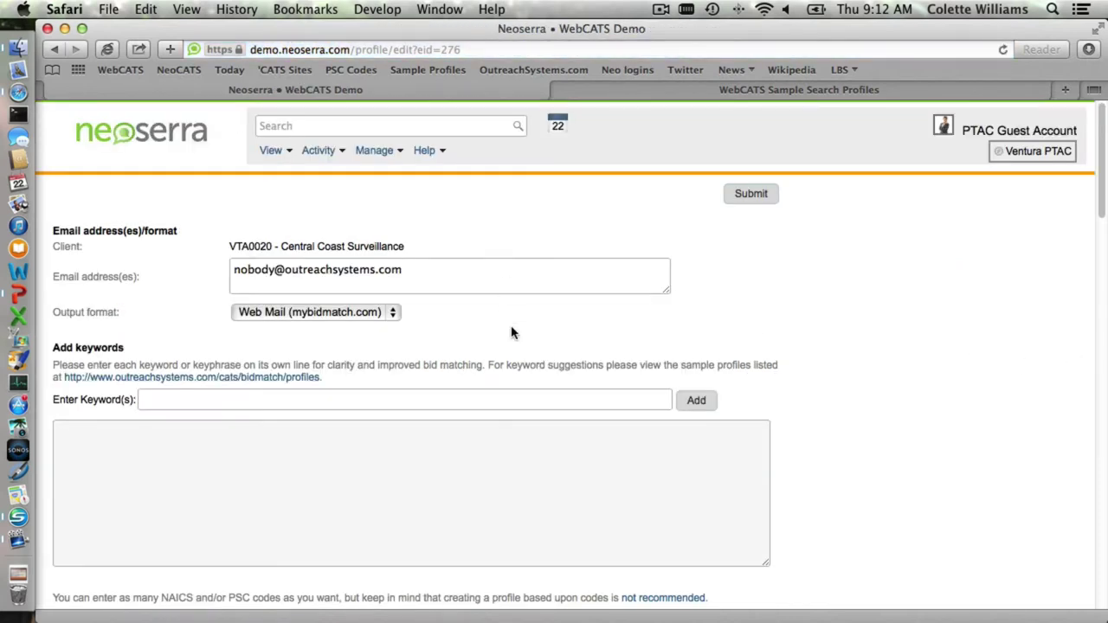
{"action": "scroll", "coordinate": [512, 333], "scroll_direction": "down", "scroll_amount": 3}
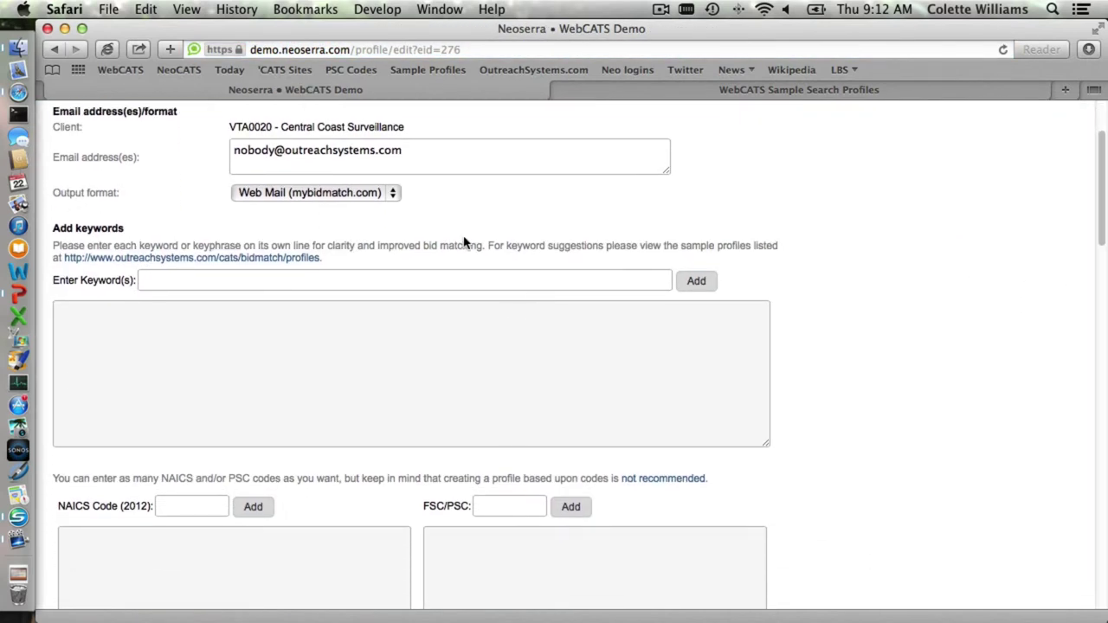
{"action": "scroll", "coordinate": [419, 363], "scroll_direction": "down", "scroll_amount": 2}
{"action": "scroll", "coordinate": [419, 363], "scroll_direction": "down", "scroll_amount": 12}
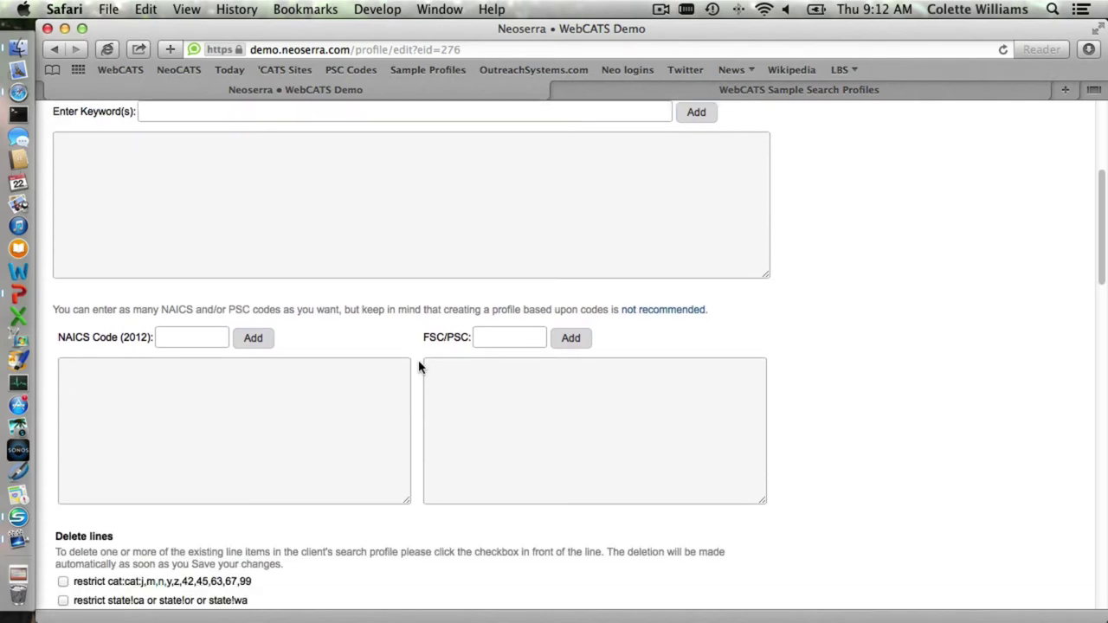
{"action": "scroll", "coordinate": [419, 369], "scroll_direction": "down", "scroll_amount": 3}
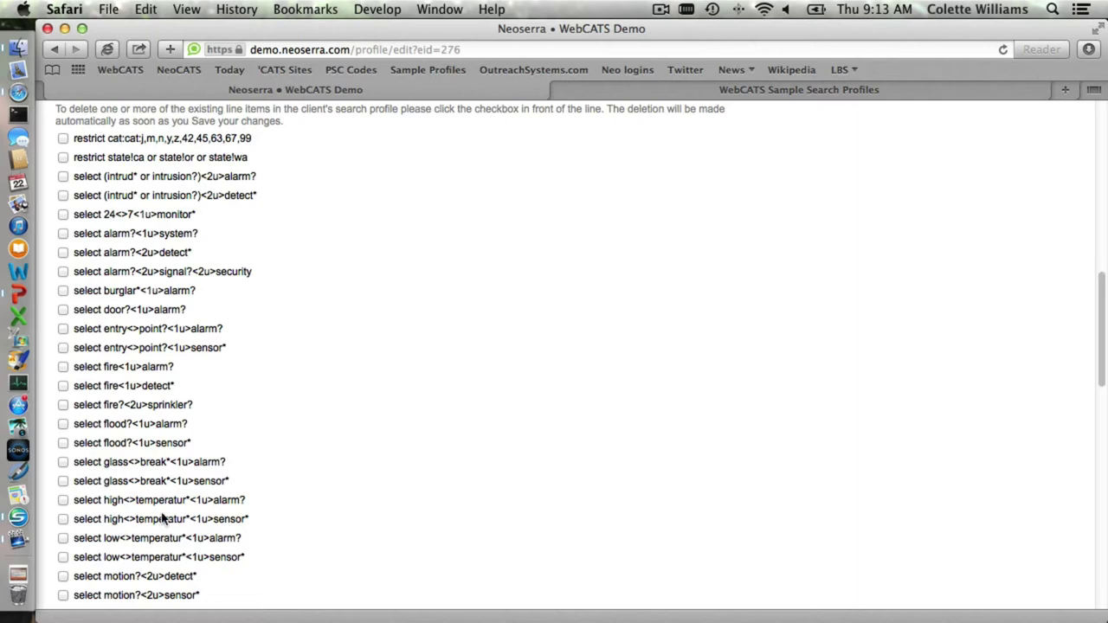
{"action": "scroll", "coordinate": [280, 427], "scroll_direction": "down", "scroll_amount": 1}
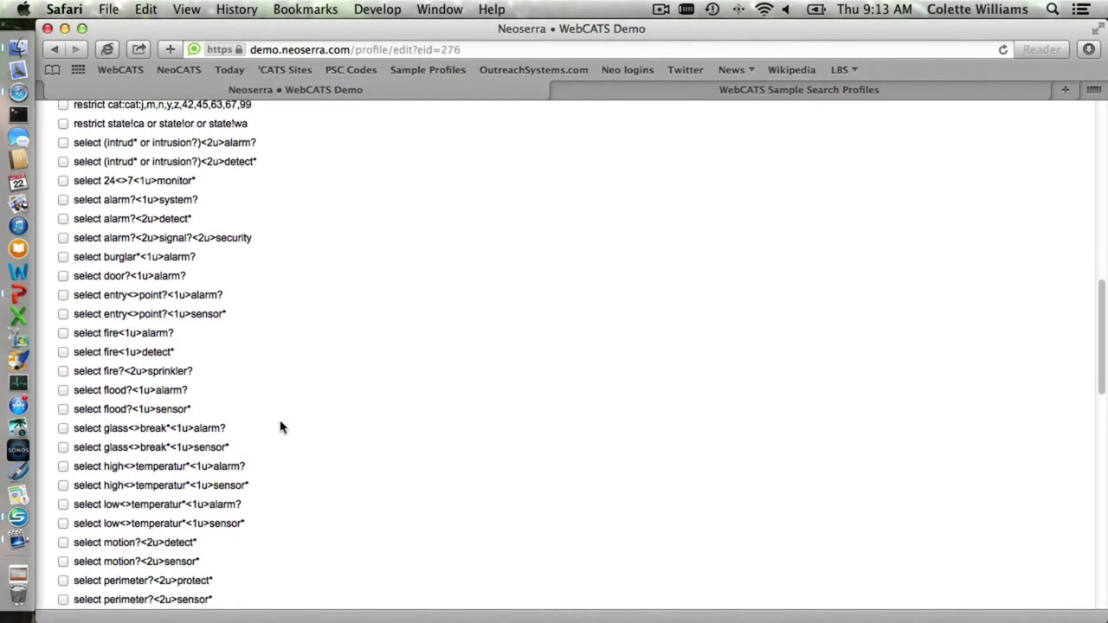
{"action": "scroll", "coordinate": [280, 427], "scroll_direction": "down", "scroll_amount": 1}
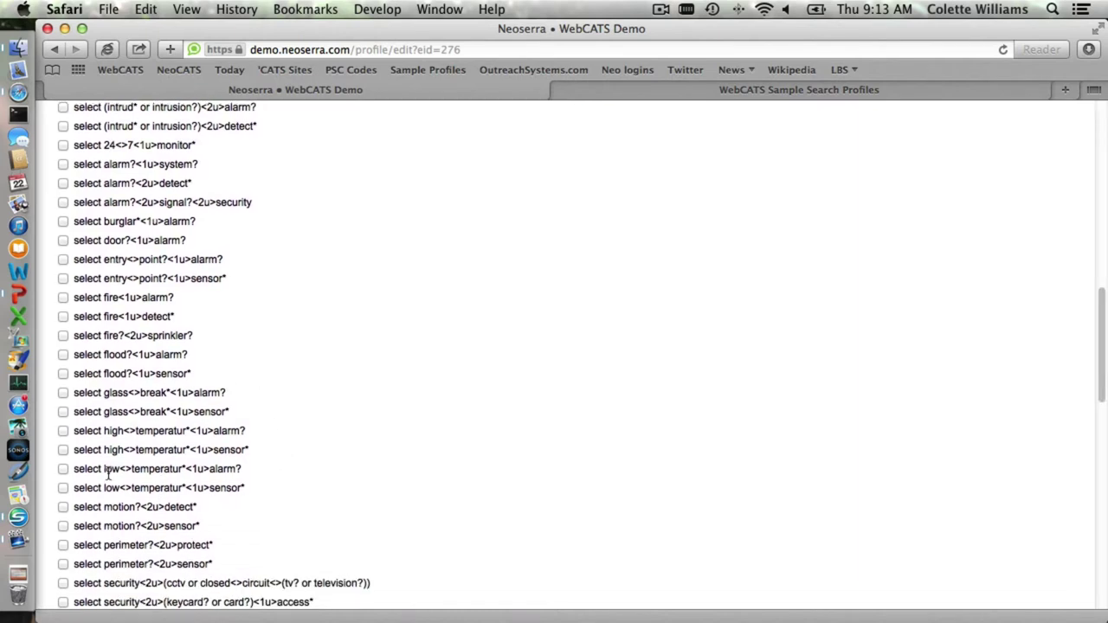
{"action": "left_click", "coordinate": [64, 412]}
{"action": "left_click", "coordinate": [63, 392]}
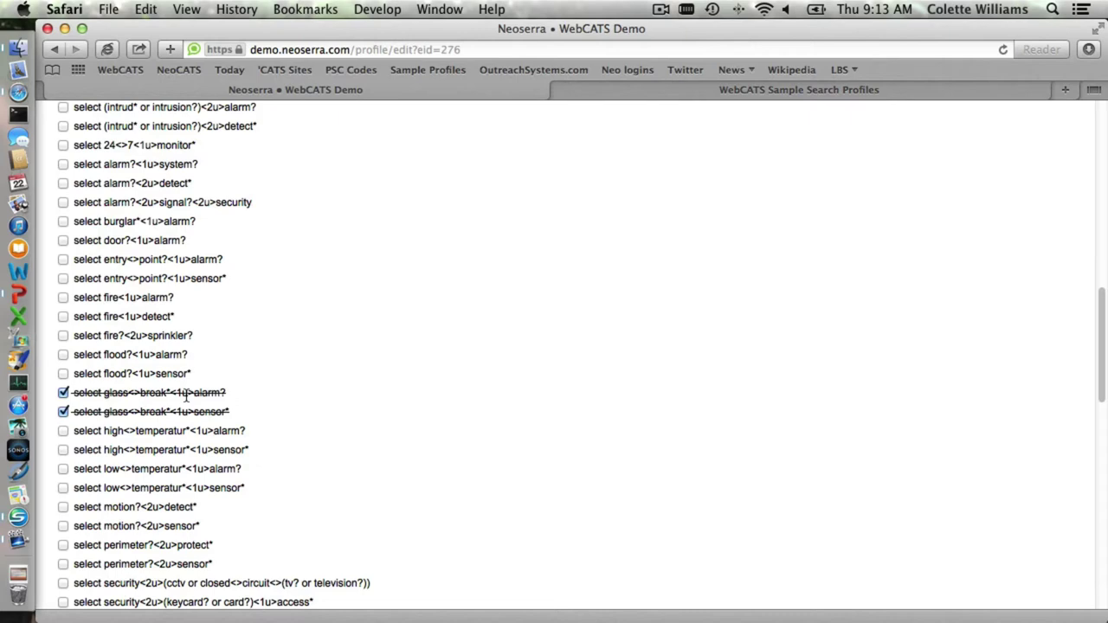
- Point out the restrict state line and restrict the profile to California
{"action": "key", "text": "super+Tab"}
{"action": "scroll", "coordinate": [185, 395], "scroll_direction": "down", "scroll_amount": 15}
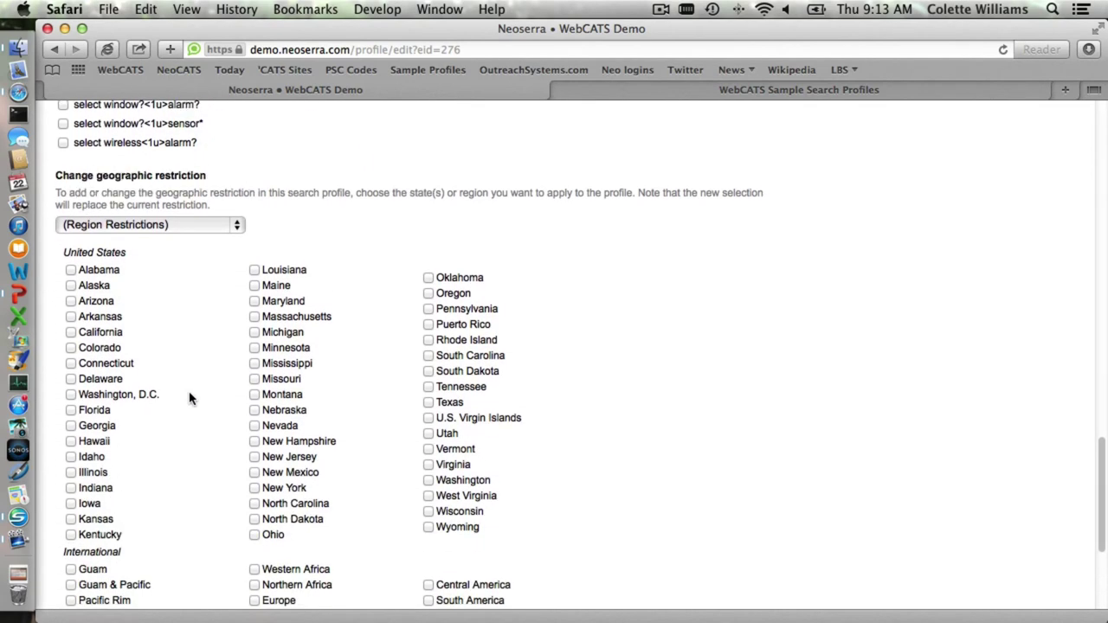
{"action": "scroll", "coordinate": [221, 342], "scroll_direction": "up", "scroll_amount": 20}
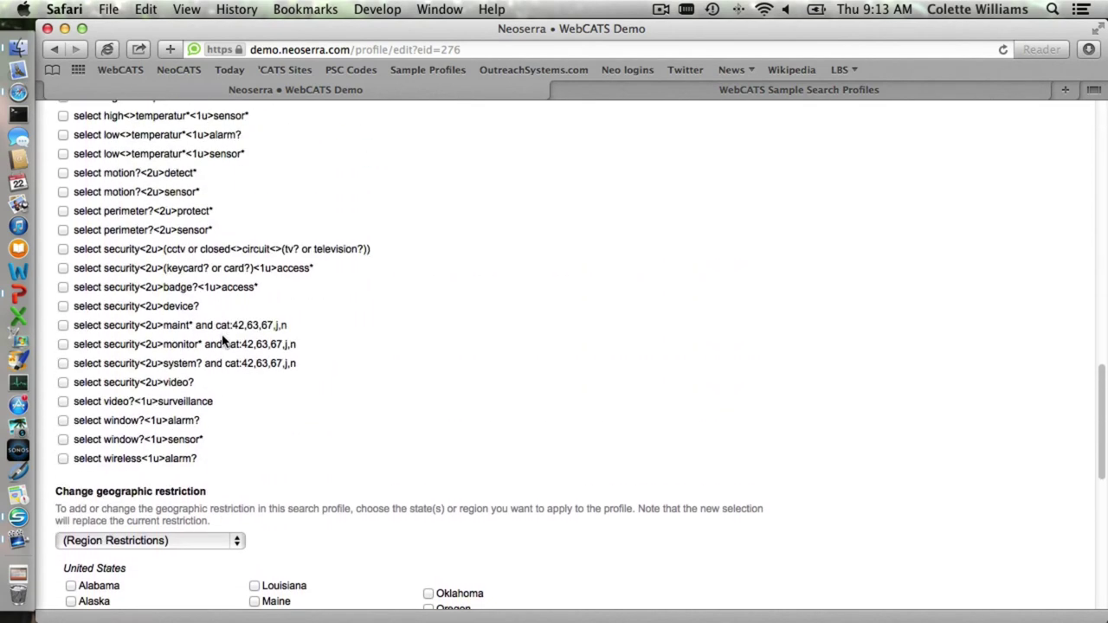
{"action": "left_click_drag", "start_coordinate": [250, 347], "coordinate": [74, 348]}
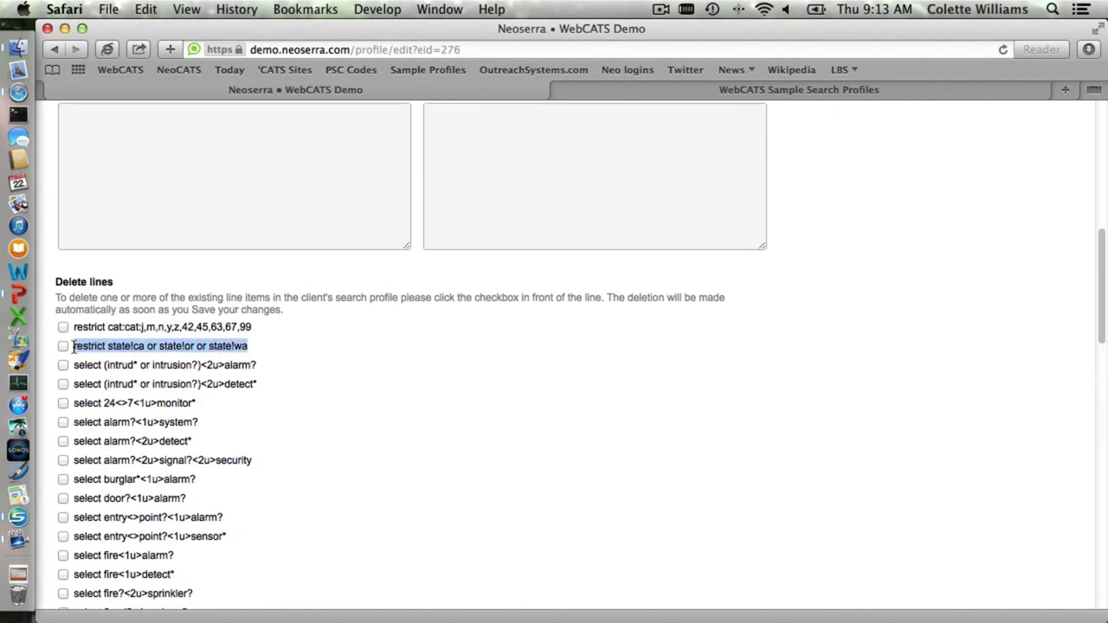
{"action": "scroll", "coordinate": [343, 433], "scroll_direction": "down", "scroll_amount": 20}
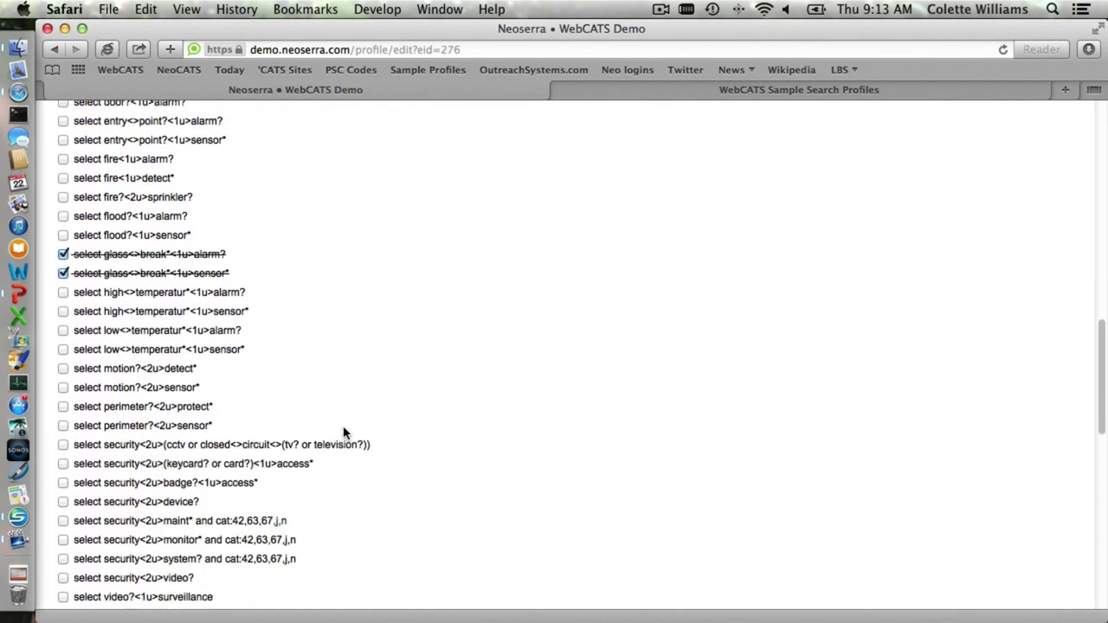
{"action": "scroll", "coordinate": [344, 433], "scroll_direction": "down", "scroll_amount": 2}
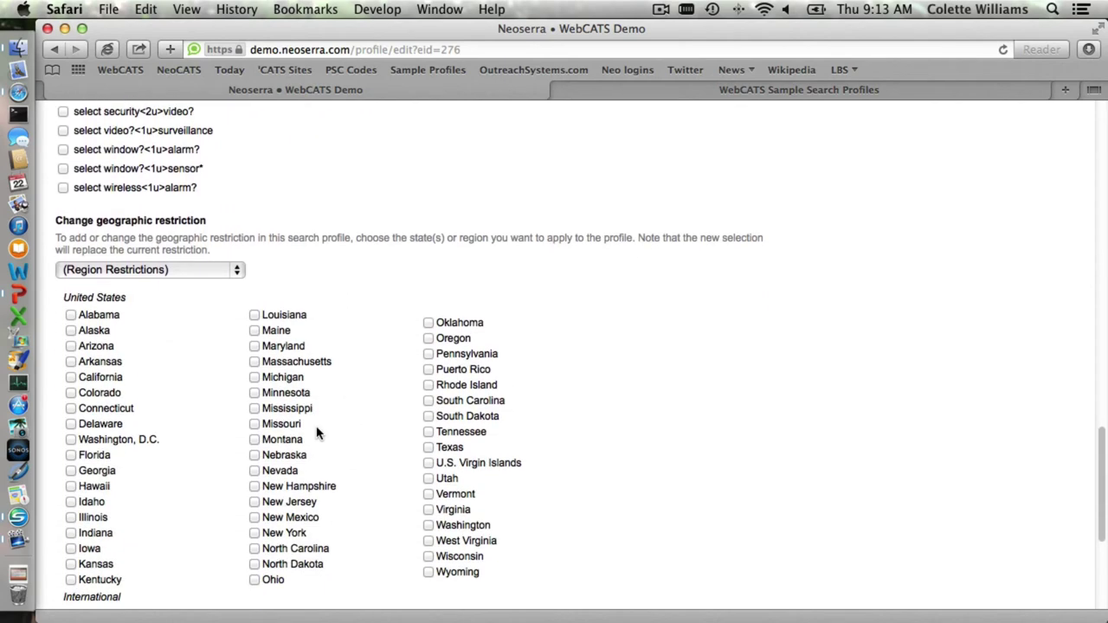
{"action": "left_click", "coordinate": [70, 379]}
- Submit the profile changes for Central Coast Surveillance
{"action": "scroll", "coordinate": [170, 390], "scroll_direction": "down", "scroll_amount": 10}
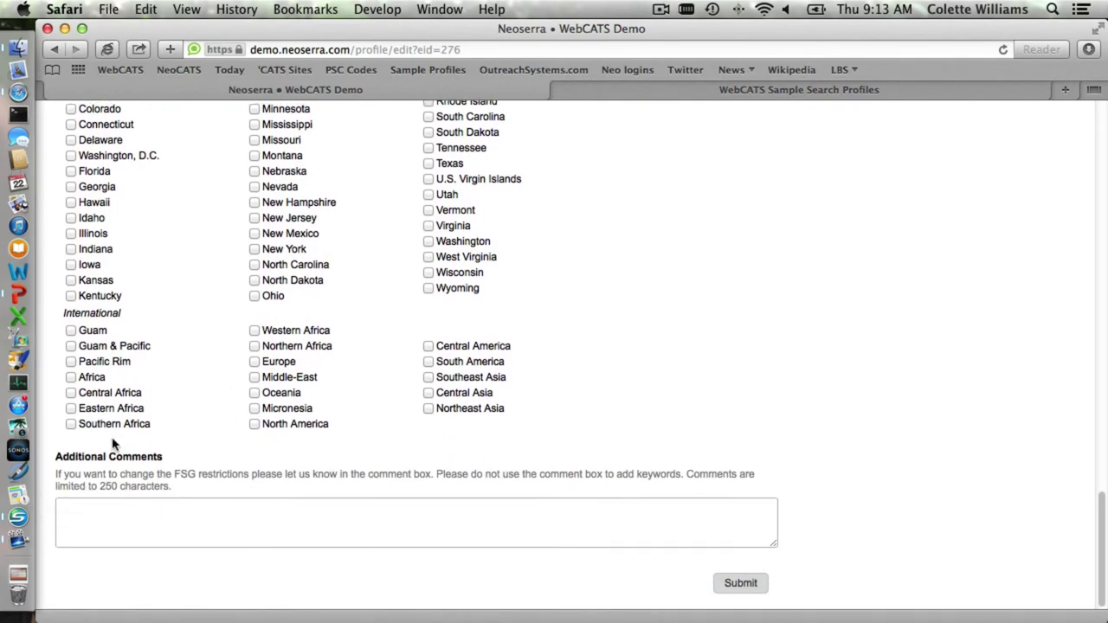
{"action": "left_click", "coordinate": [735, 588]}
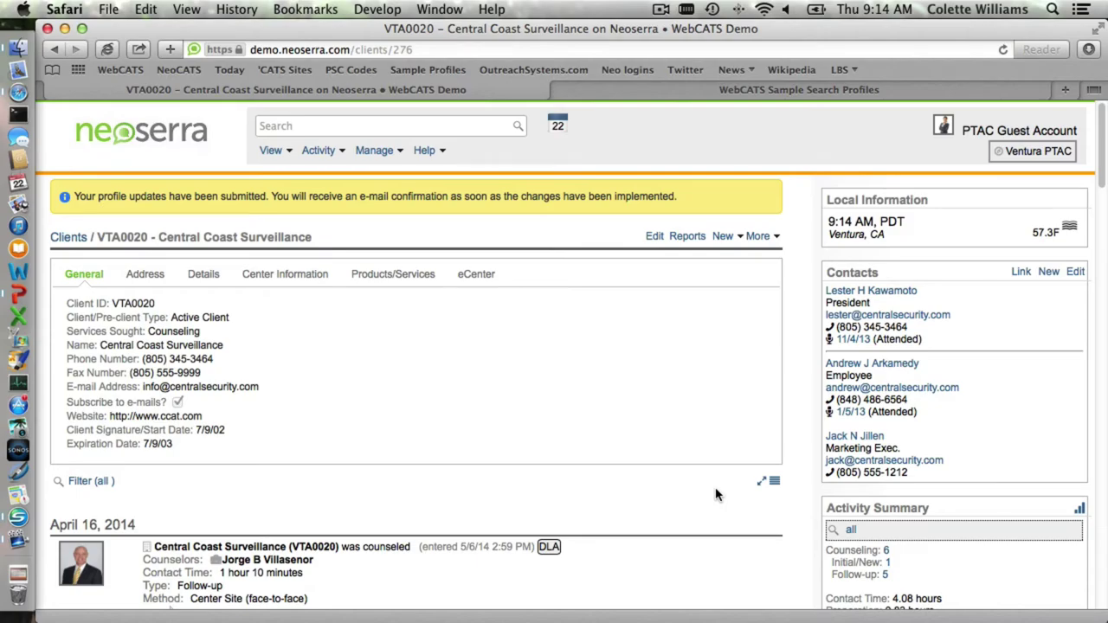
{"action": "key", "text": "super+Tab"}
- Advance to slide 18, 'Reading Search Profiles'
{"action": "key", "text": "Right"}
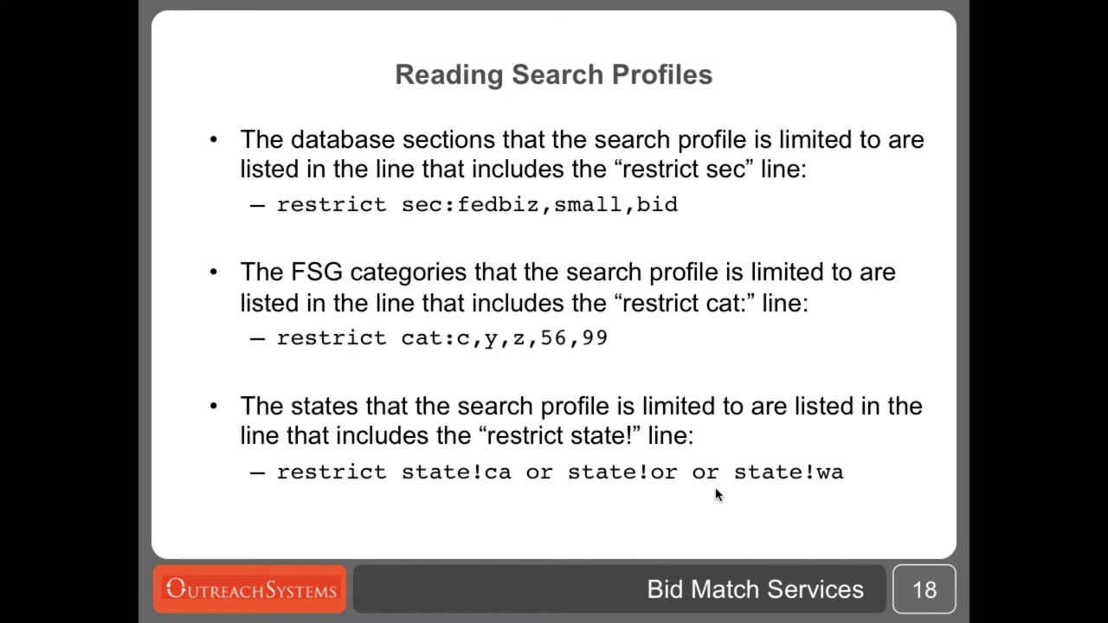
- Return from the slideshow to the Central Coast Surveillance client page in Safari
{"action": "key", "text": "super+Tab"}
- Reopen the Bid Match Profile for 2863 and highlight its restrict cat line
{"action": "scroll", "coordinate": [918, 435], "scroll_direction": "down", "scroll_amount": 5}
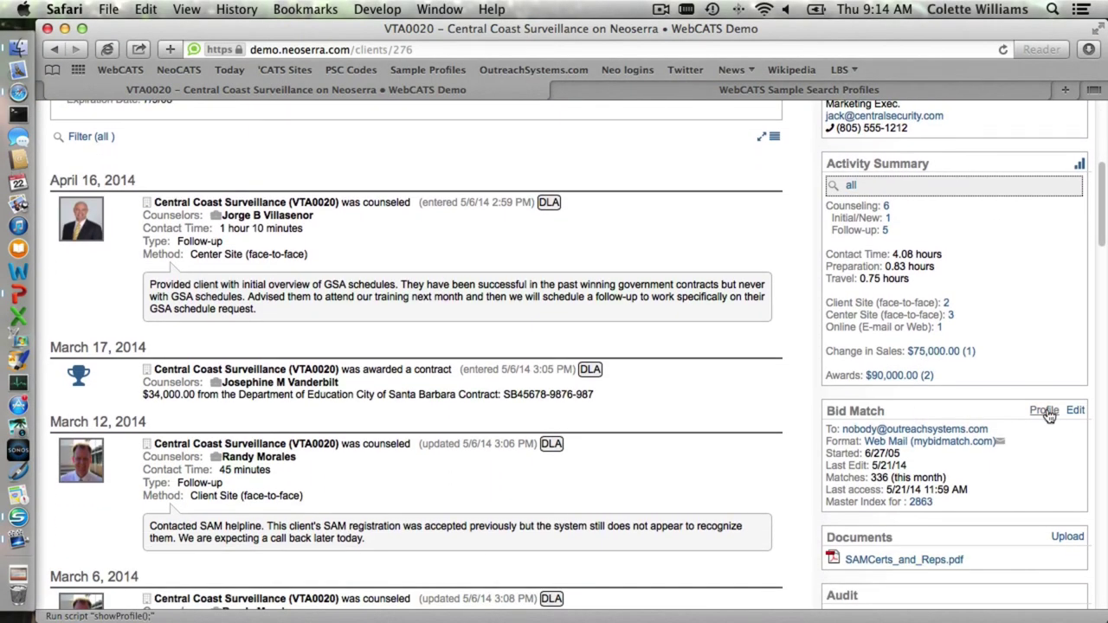
{"action": "left_click", "coordinate": [1046, 411]}
{"action": "left_click_drag", "start_coordinate": [232, 240], "coordinate": [486, 241]}
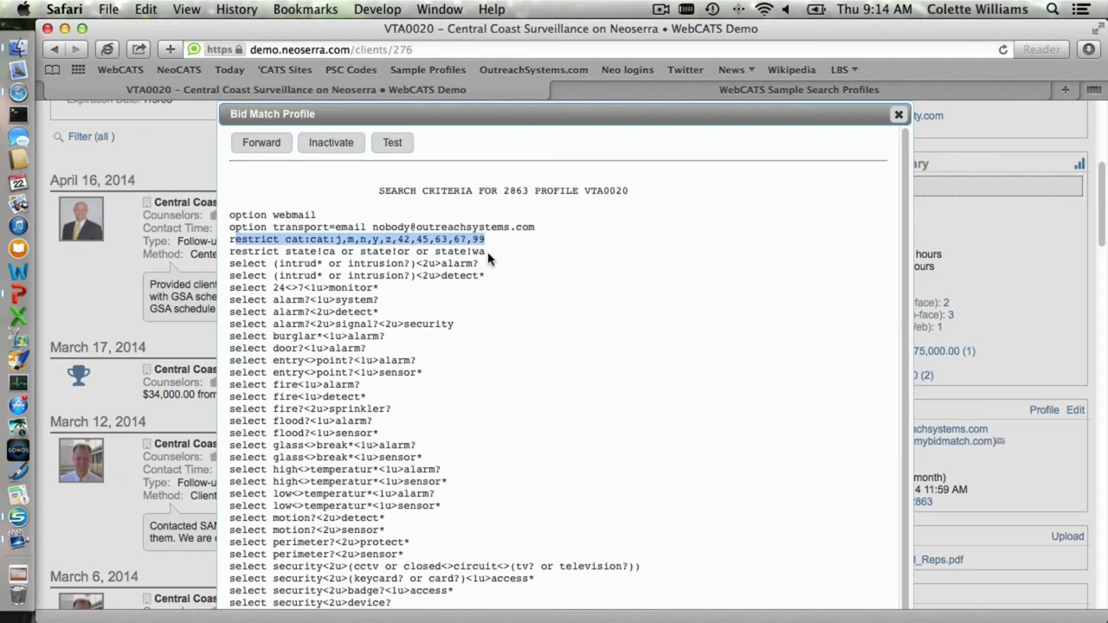